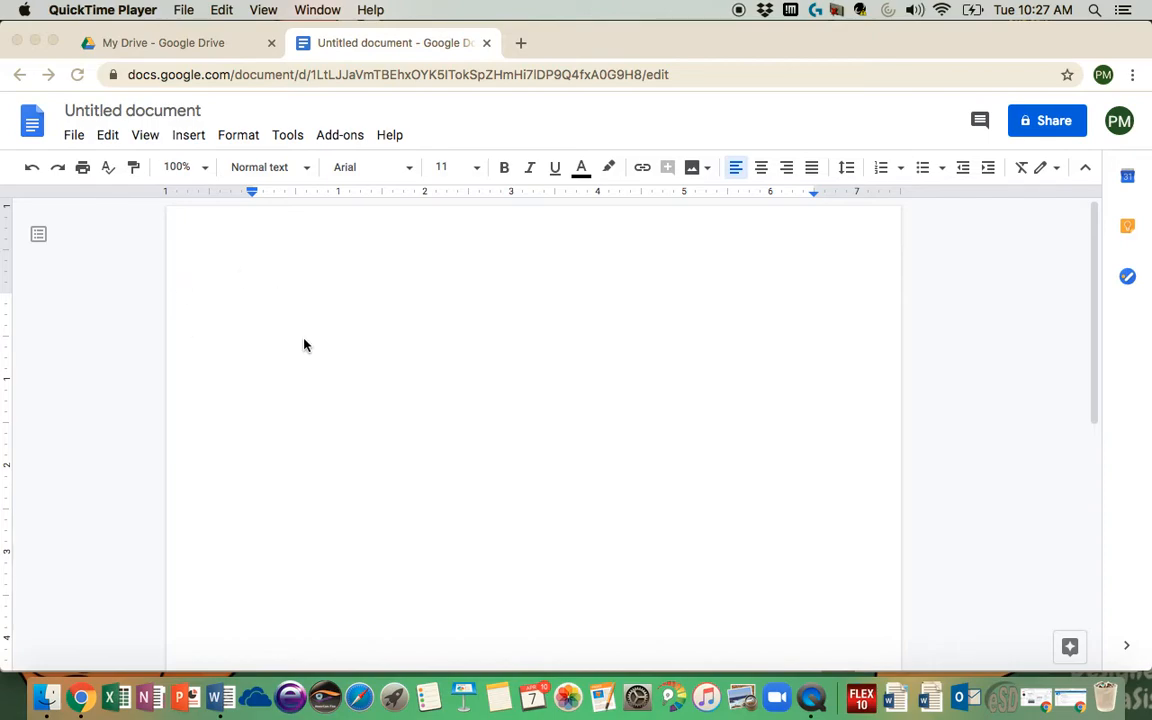
Insert a table with four columns and four rows into the blank document.
click(193, 142)
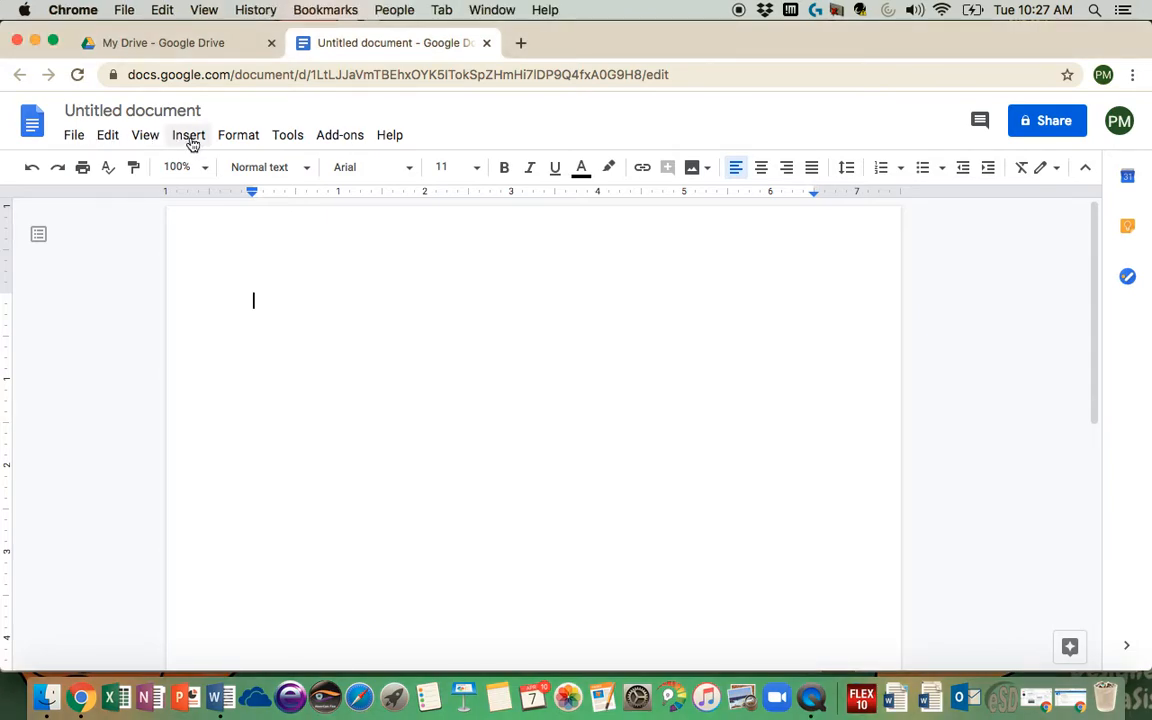
click(189, 140)
mouse_move(208, 205)
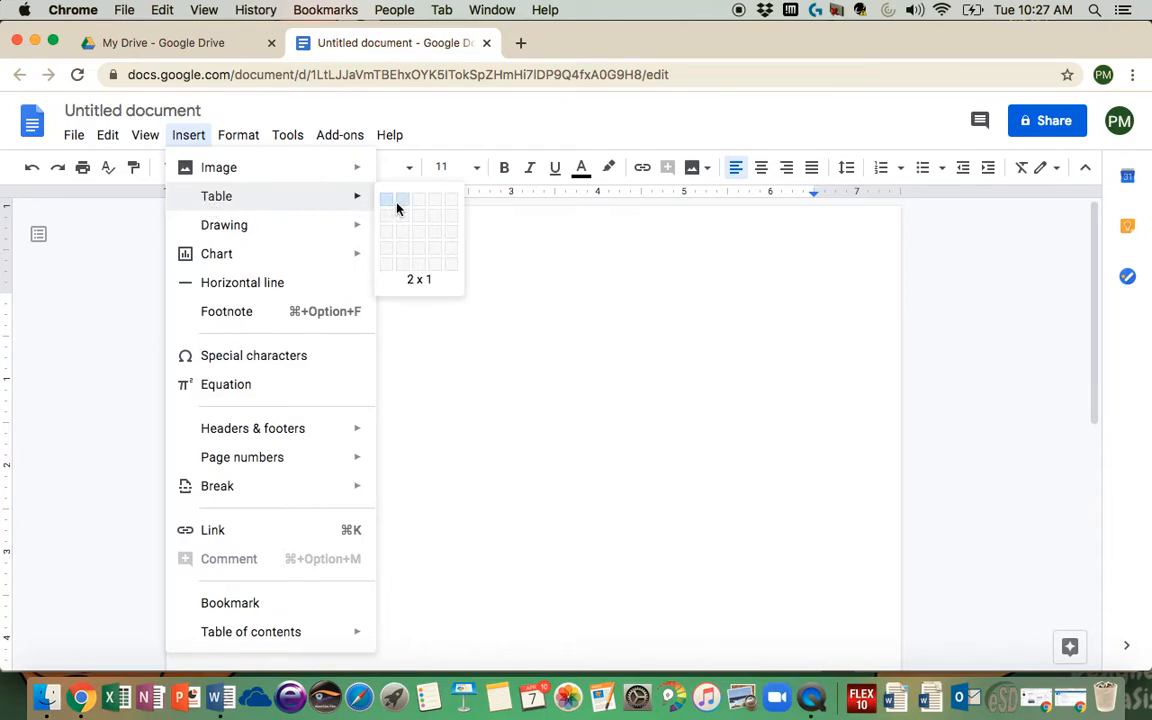
click(434, 250)
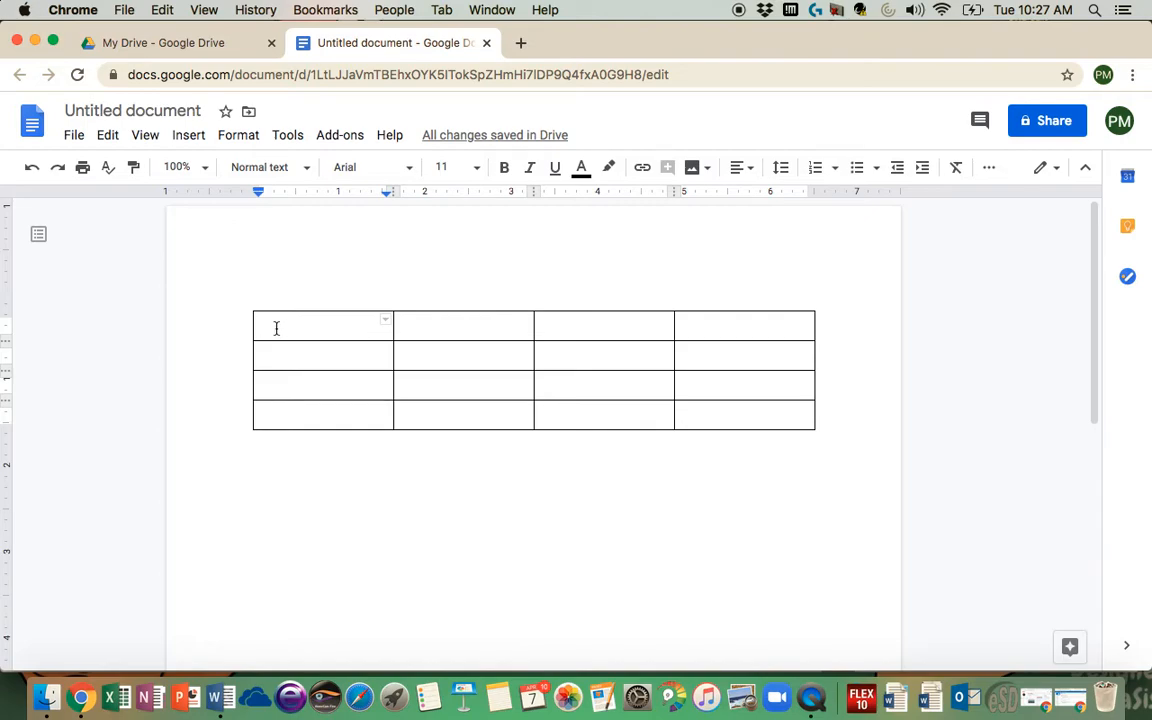
Center-align the table's entire first row and set its text to bold.
drag(276, 328, 704, 333)
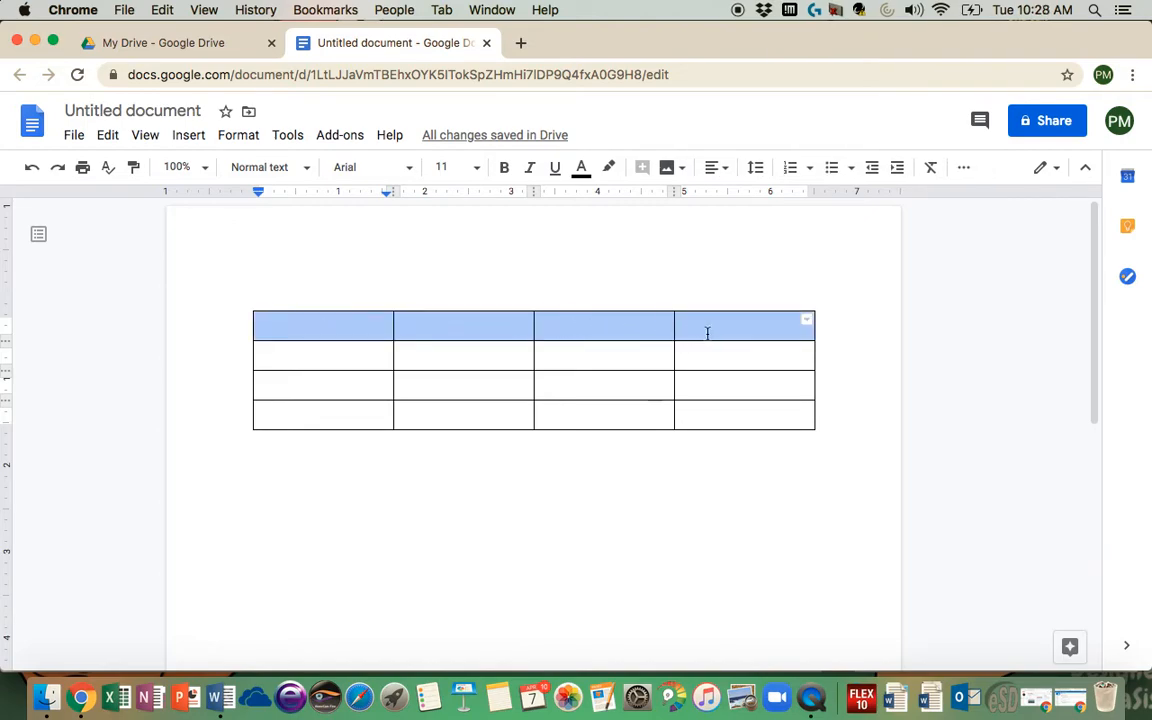
click(726, 170)
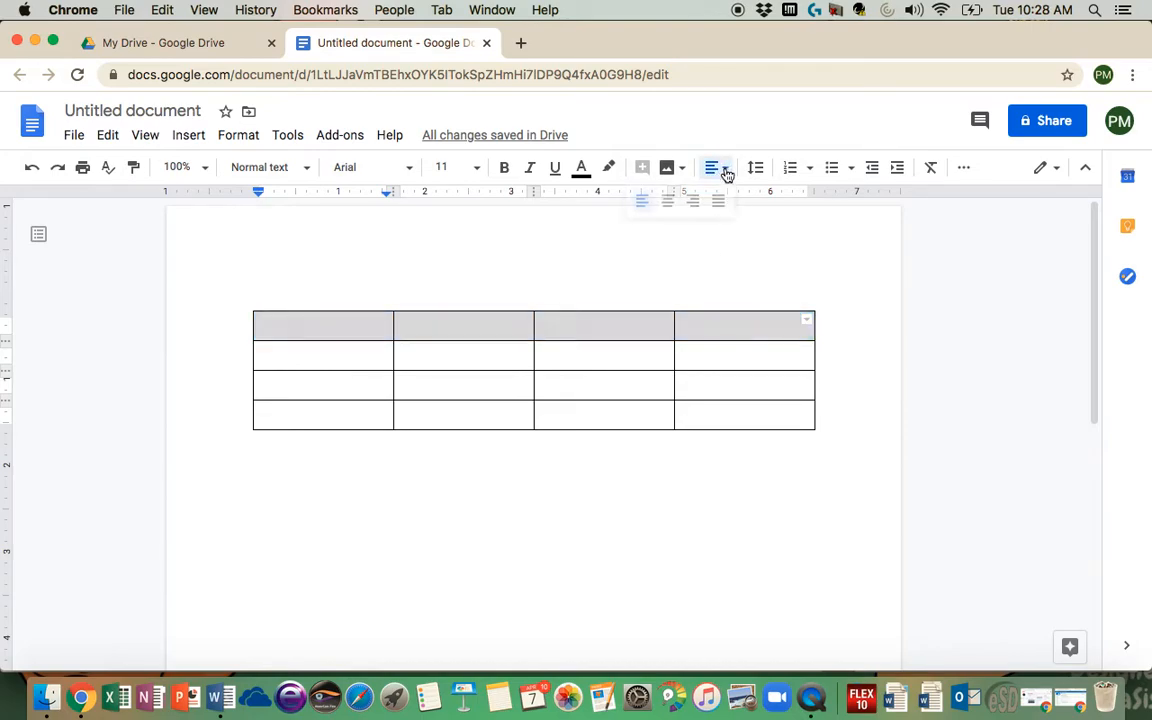
click(667, 200)
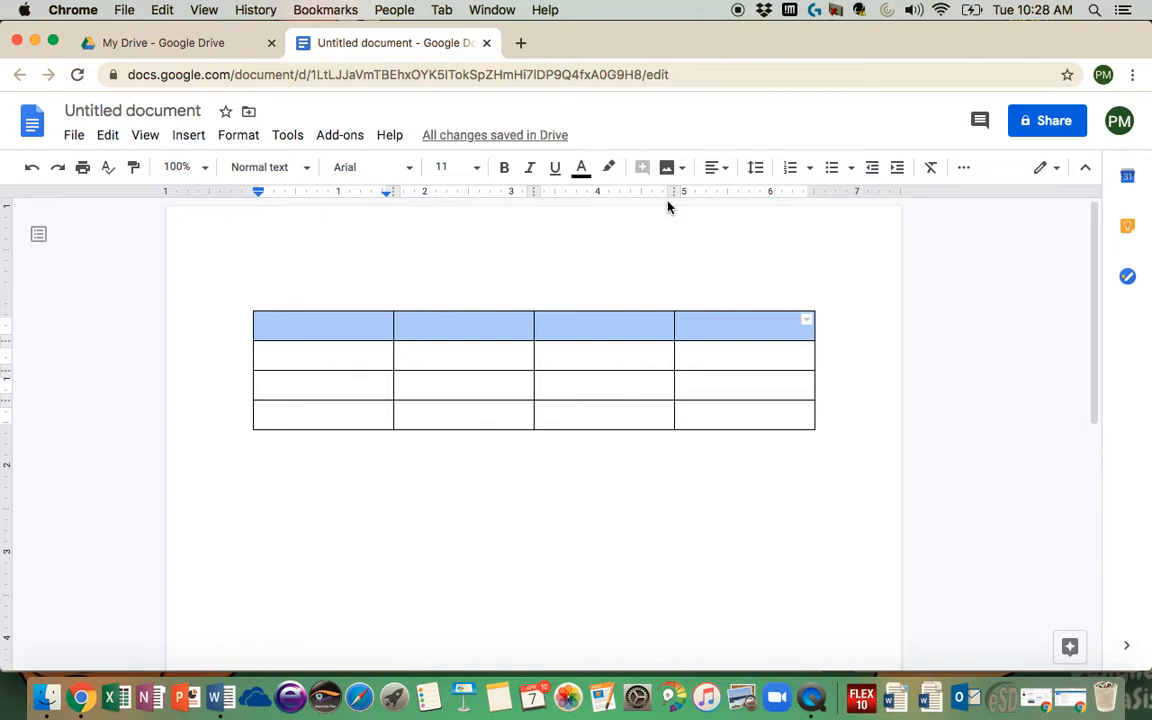
click(726, 168)
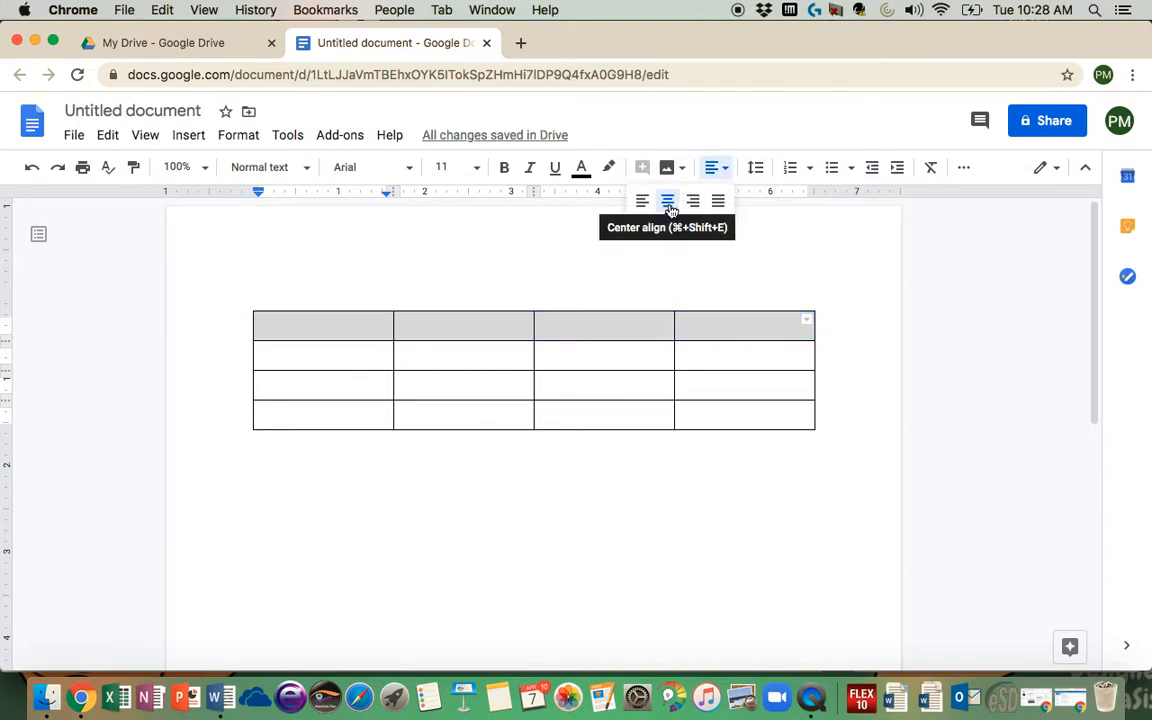
click(505, 170)
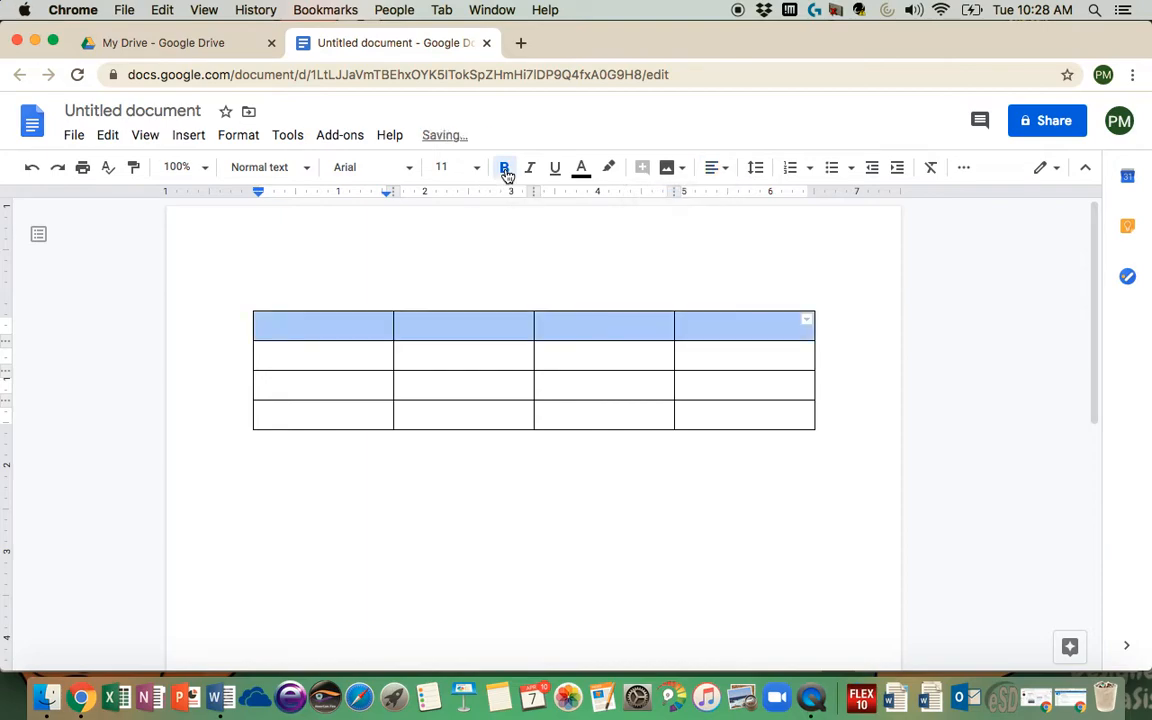
Enter the headings "Variable", "N" and "%" in the first three cells of the header row.
click(333, 332)
text(Variable)
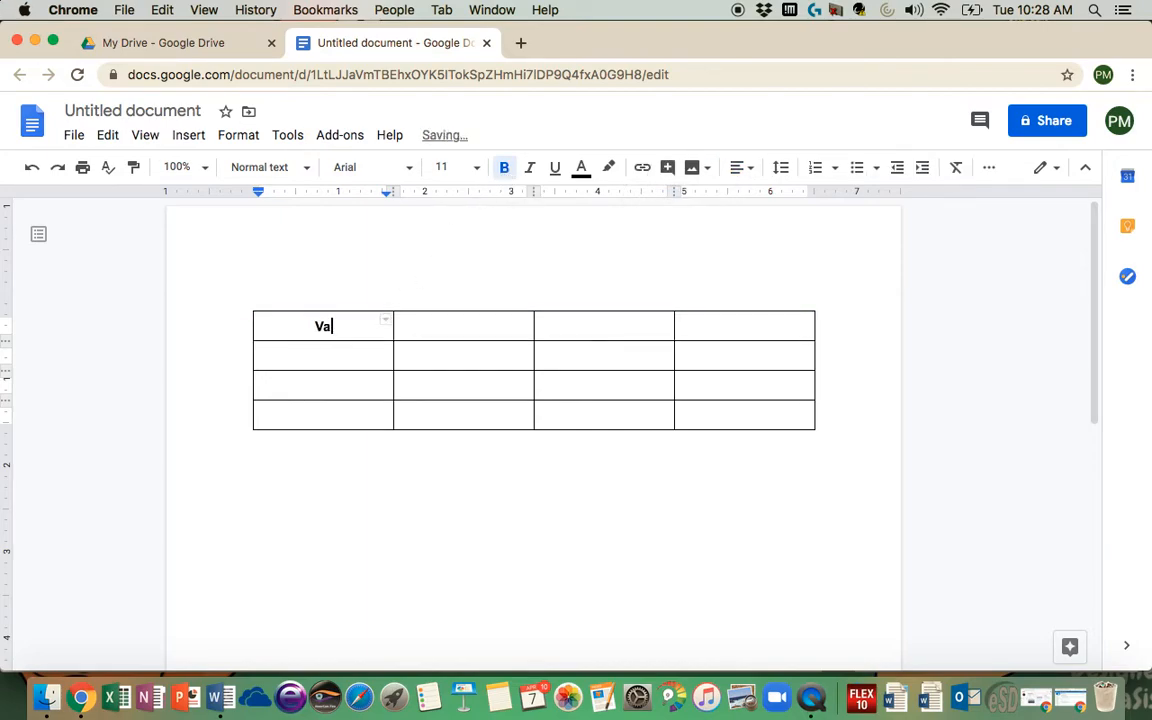
double_click(478, 329)
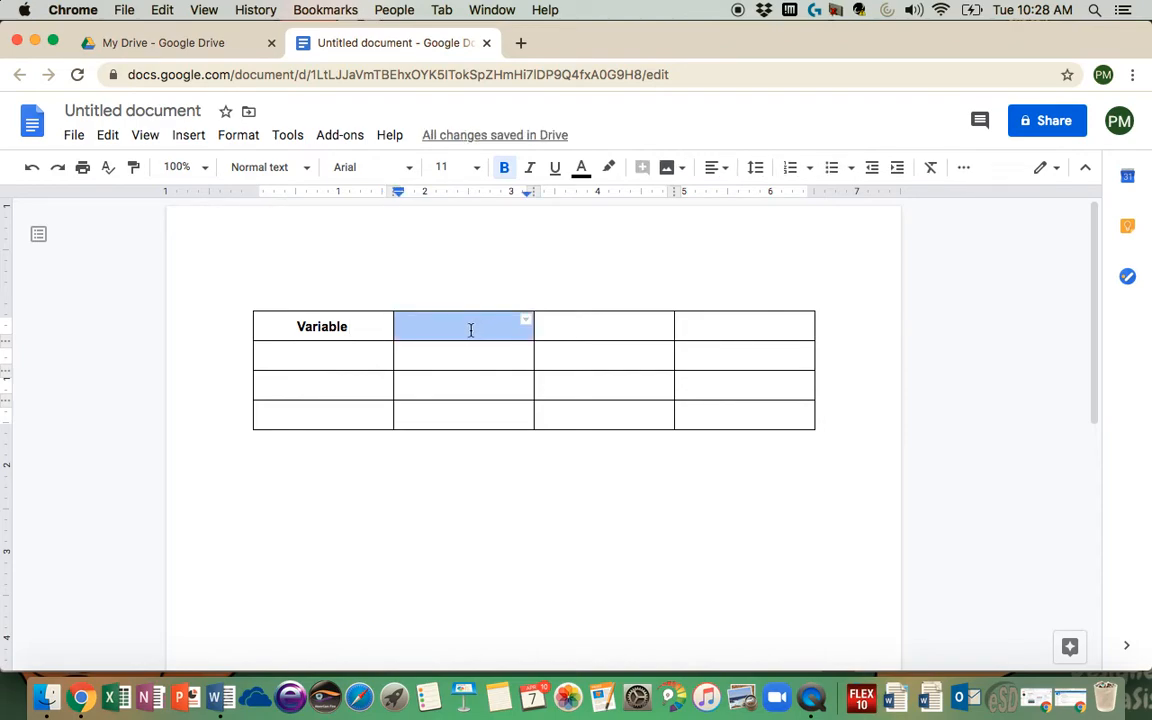
click(470, 329)
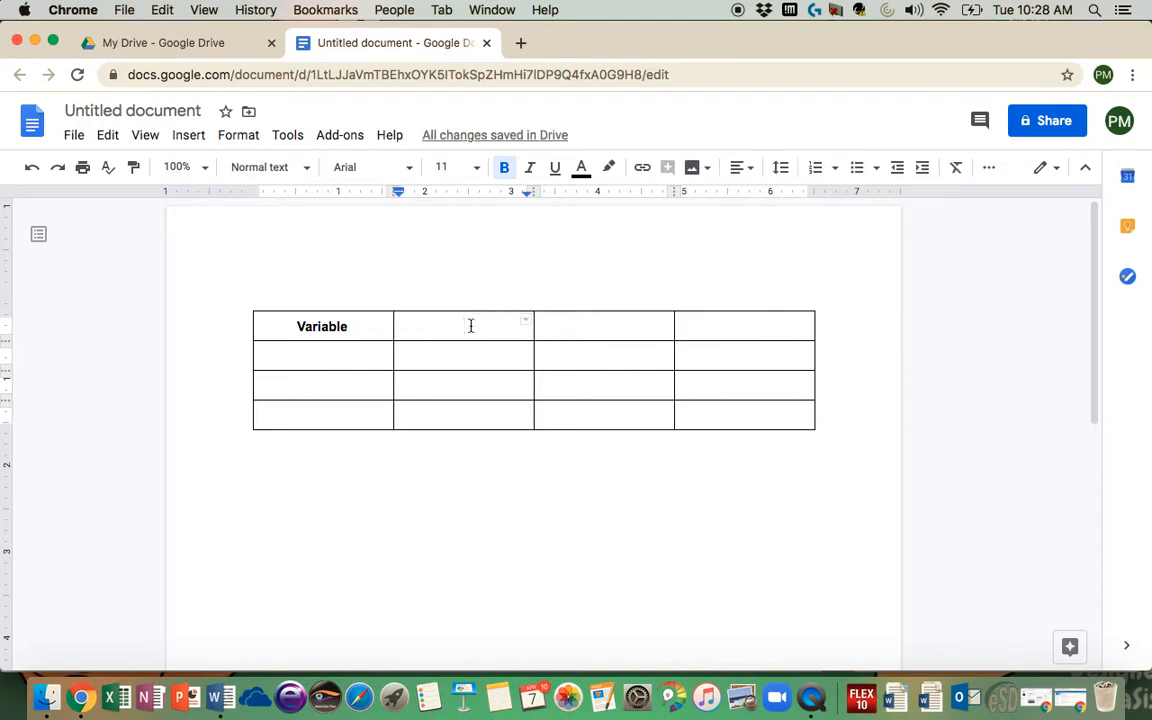
text(N)
click(607, 326)
text(%)
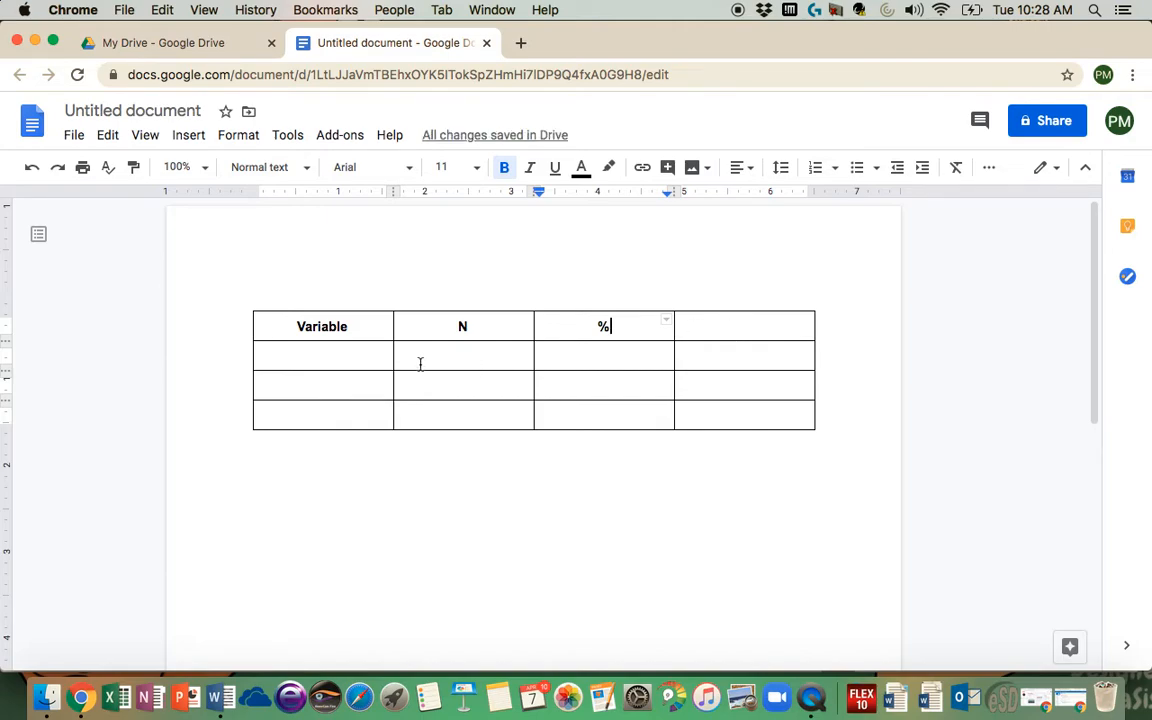
Enter "Gender" in the first cell of the second row and make it bold.
click(339, 360)
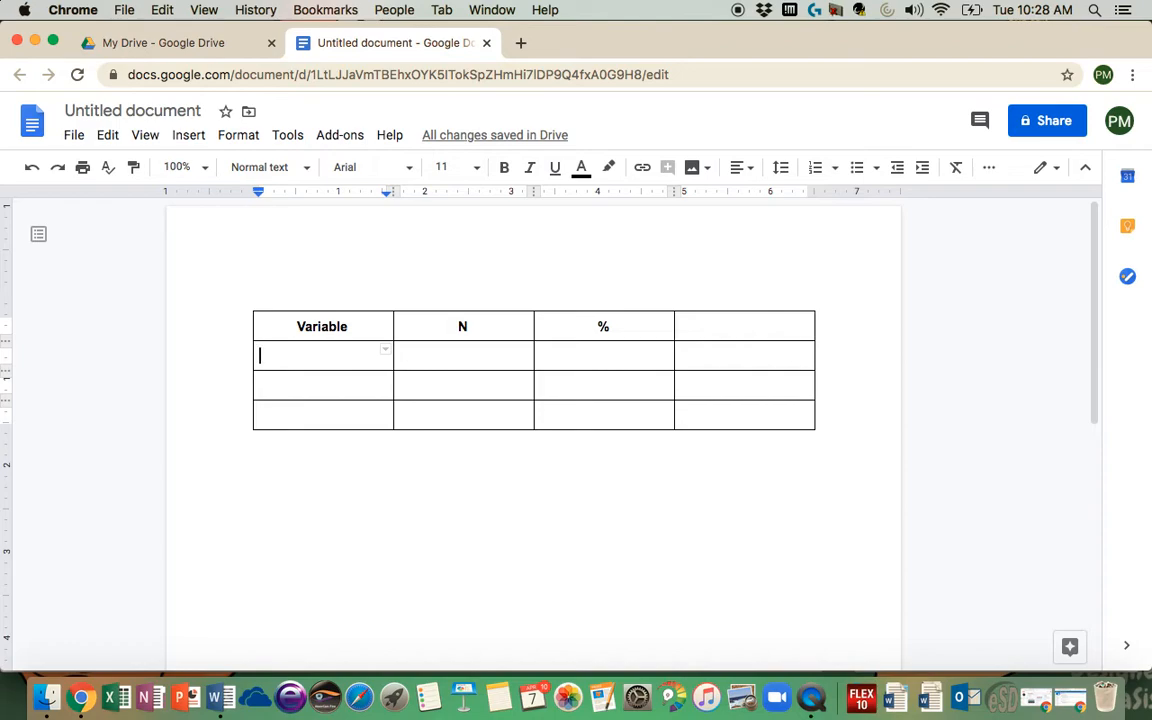
text(Gender)
drag(259, 357, 313, 360)
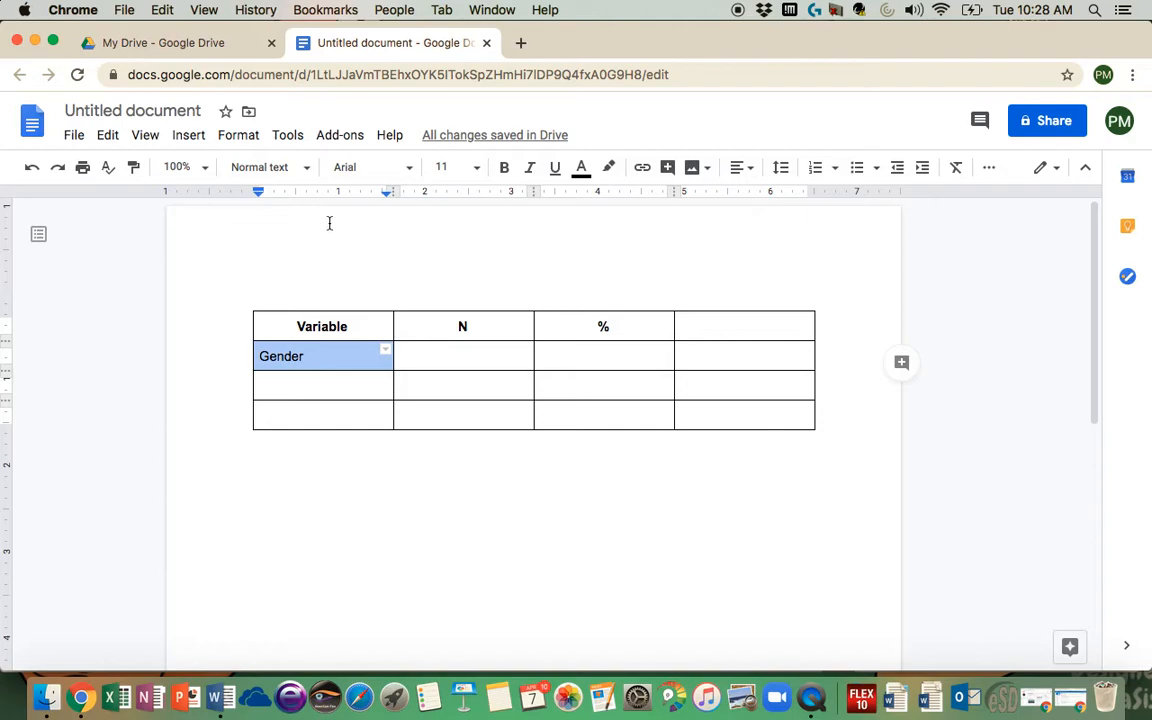
click(504, 167)
Center-align all cells below the header row from the N column through the last column.
click(459, 357)
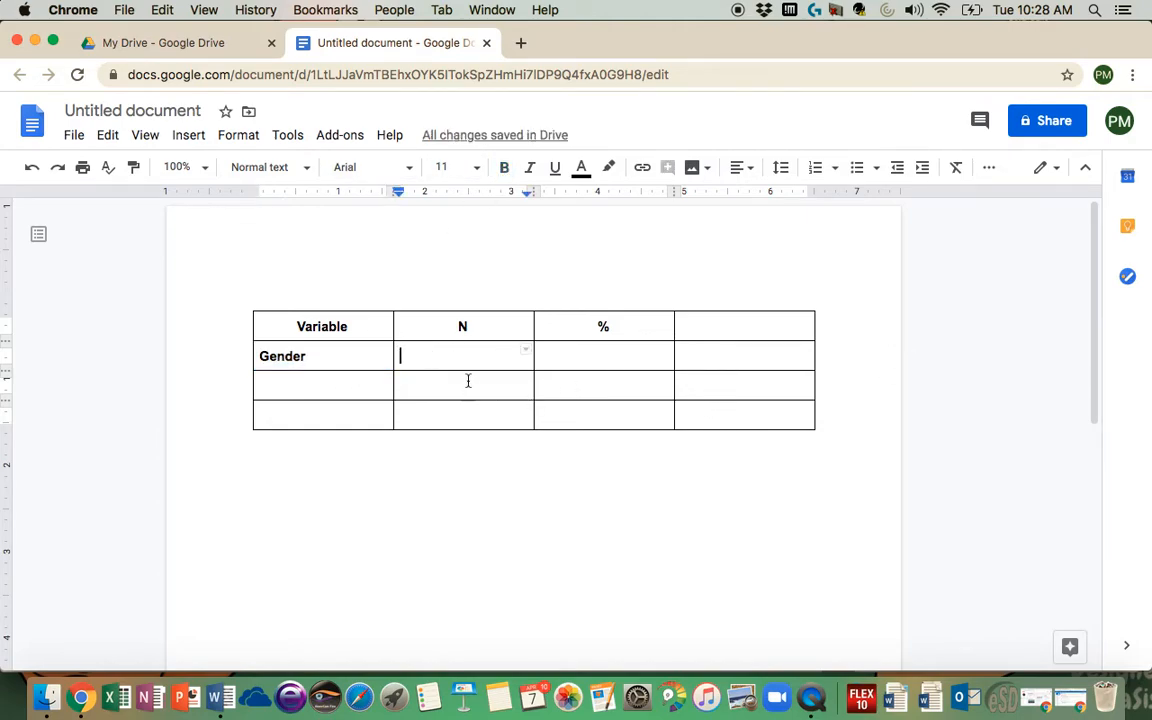
drag(427, 357, 701, 409)
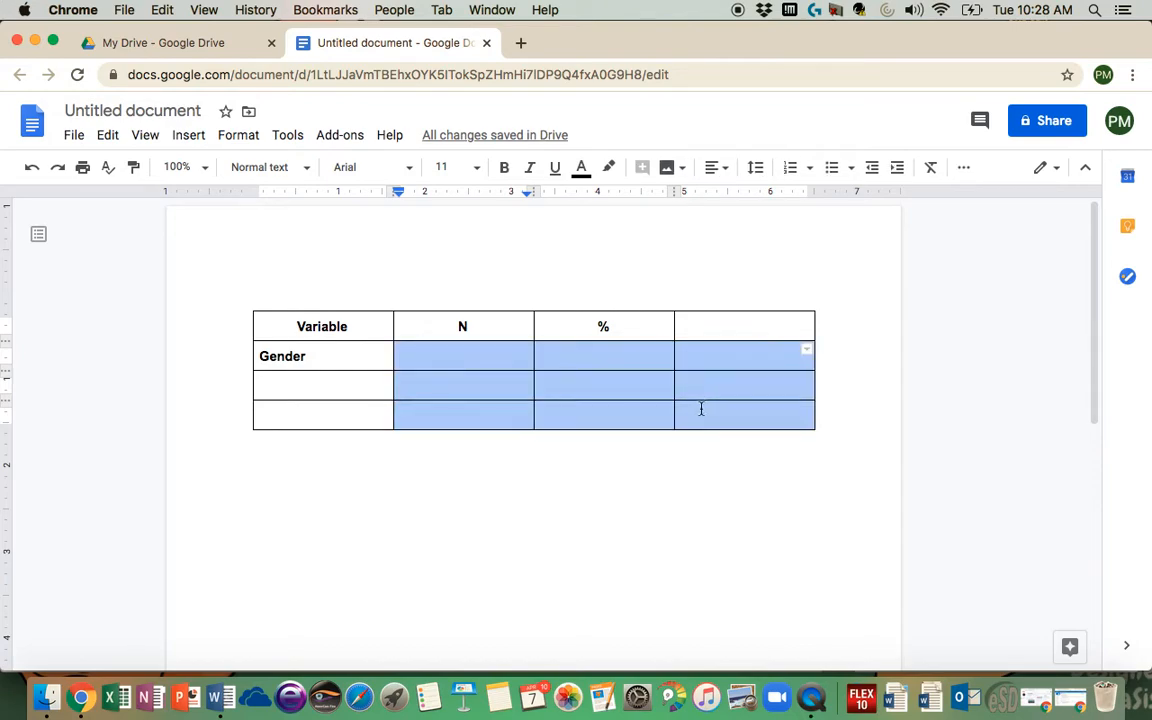
click(718, 170)
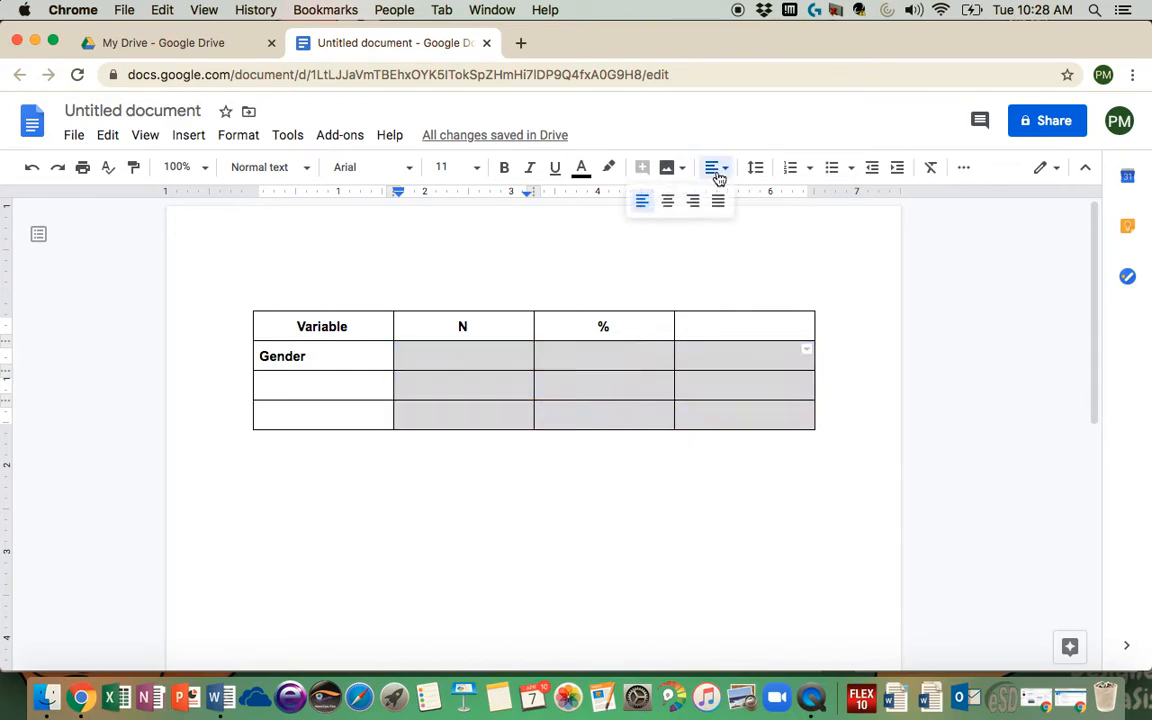
click(668, 204)
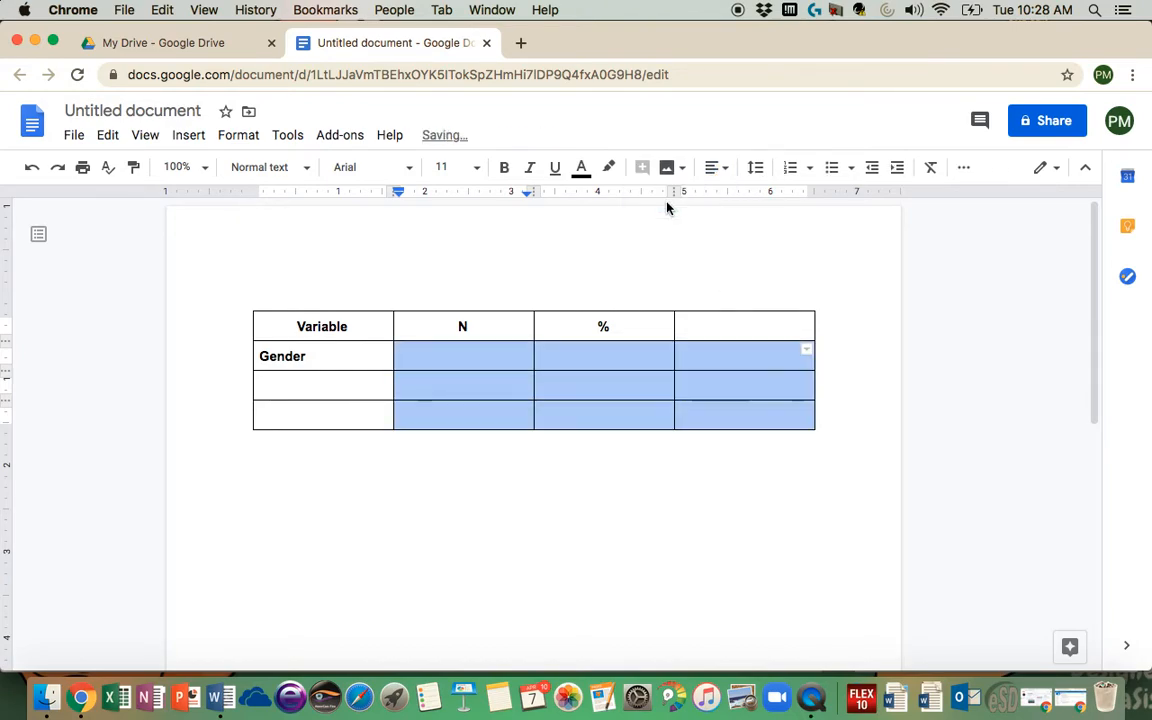
Enter 15 as the N value for Gender, and widen the Variable column to about 2.5 inches and the % column to about 2.25 inches.
click(472, 356)
text(15)
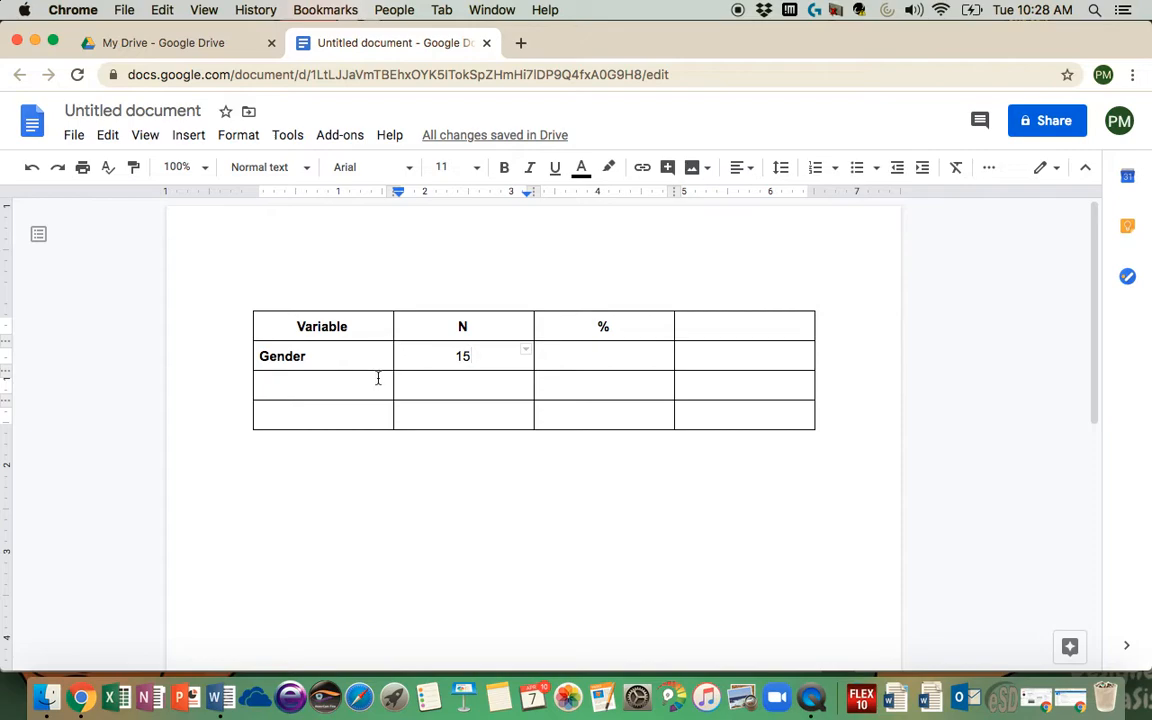
drag(394, 360, 468, 356)
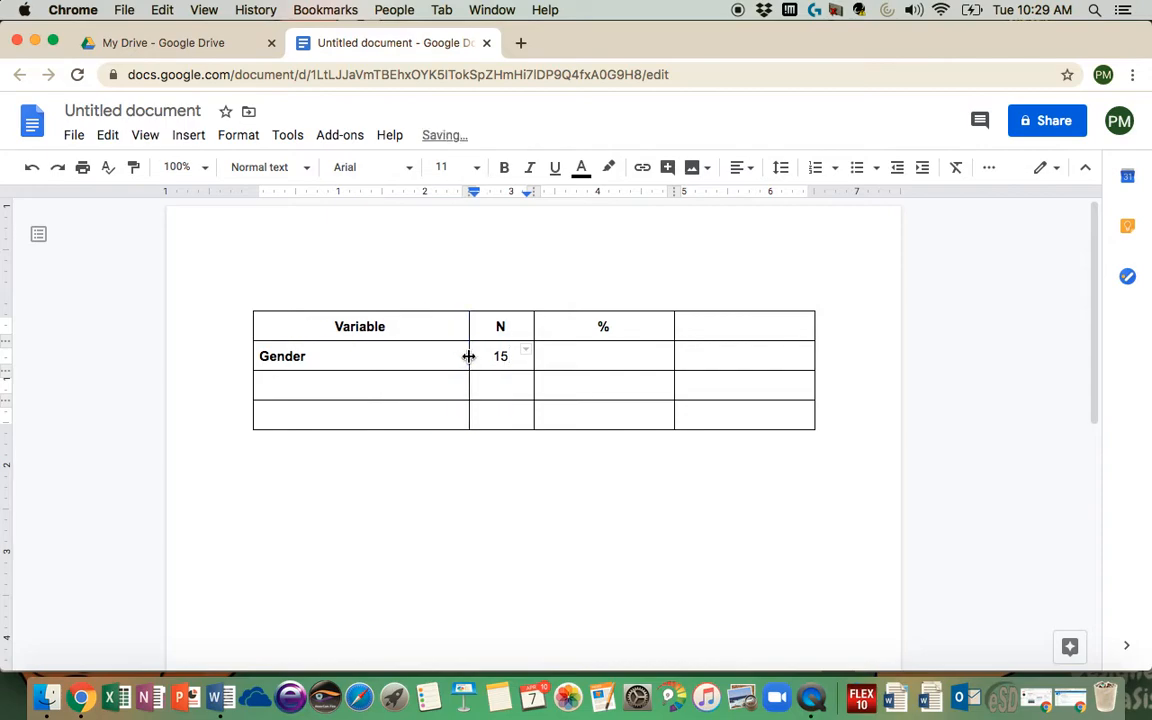
drag(670, 360, 730, 365)
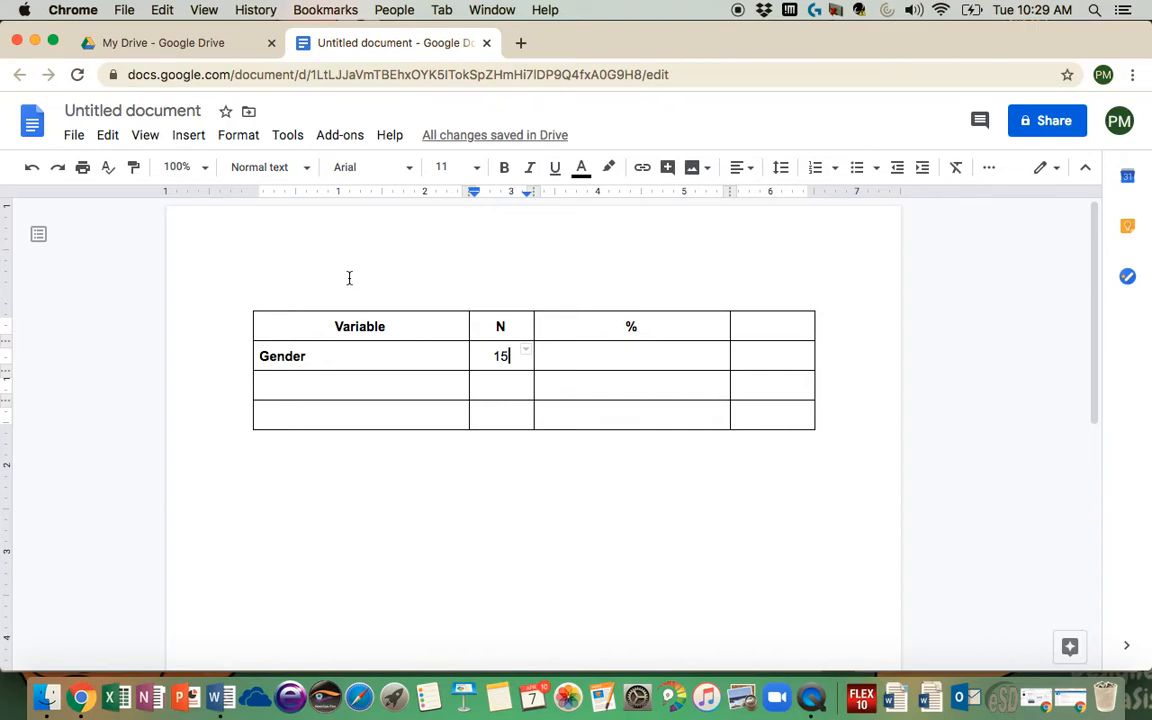
Switch to the table_format document in Word and review its correlation table and the significance notes underneath.
click(35, 42)
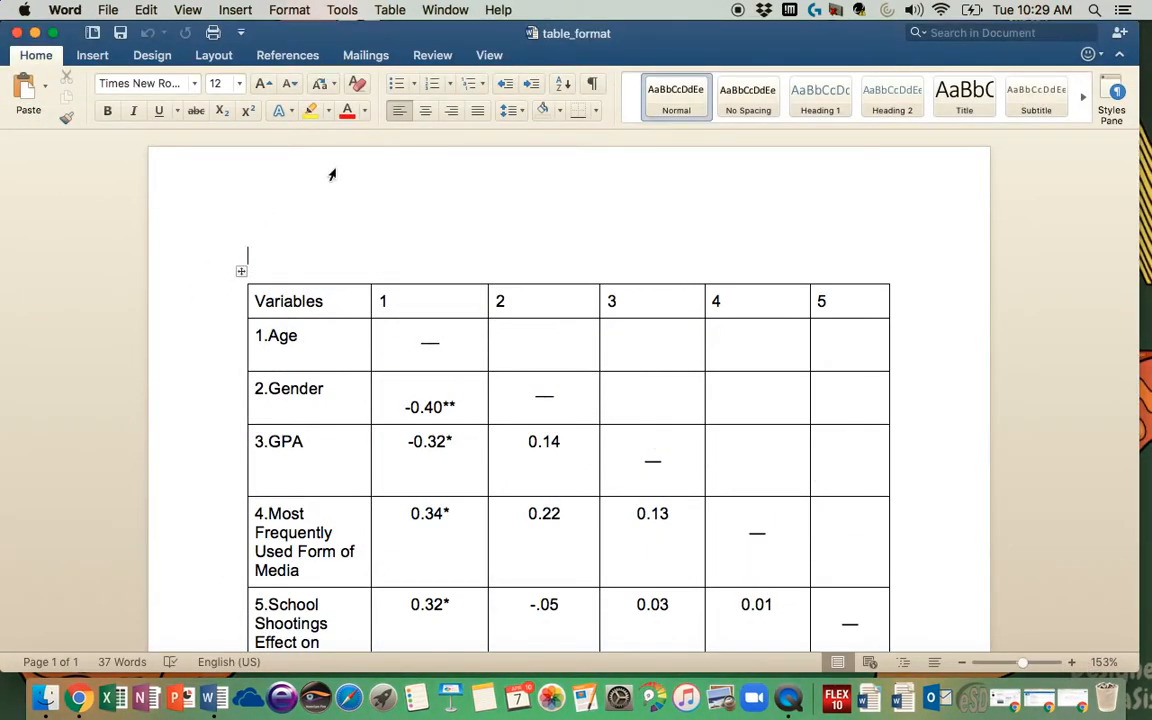
scroll(410, 222, down, 1)
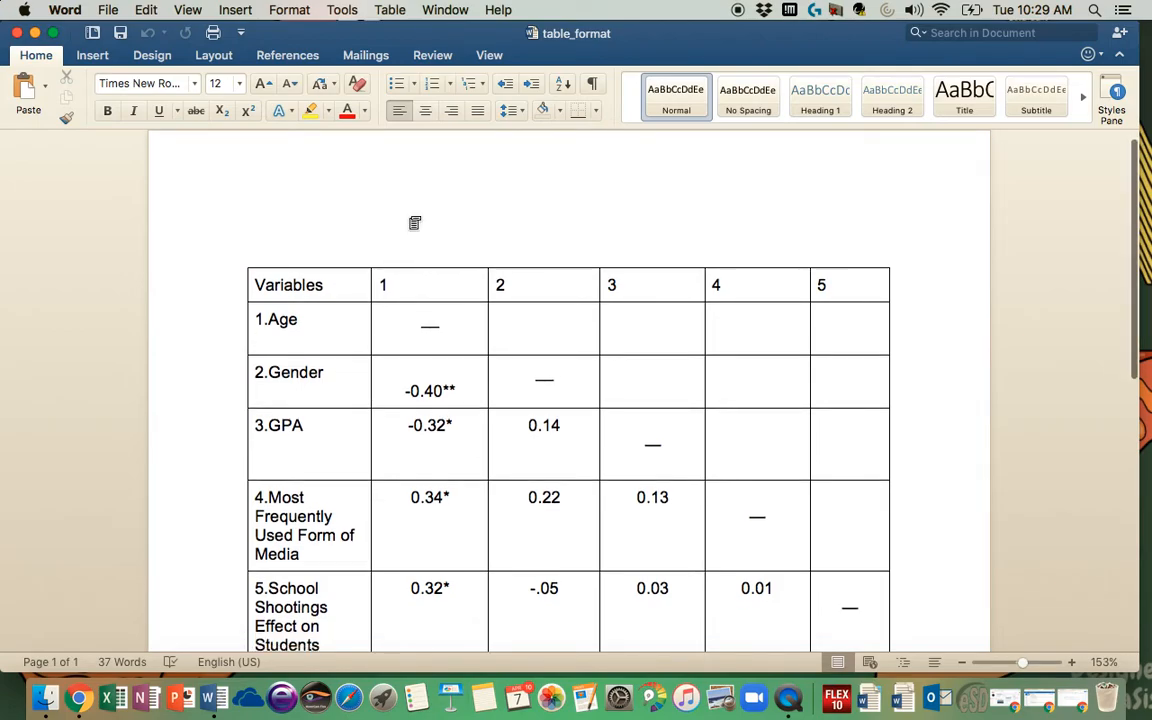
scroll(414, 222, down, 5)
scroll(409, 218, down, 1)
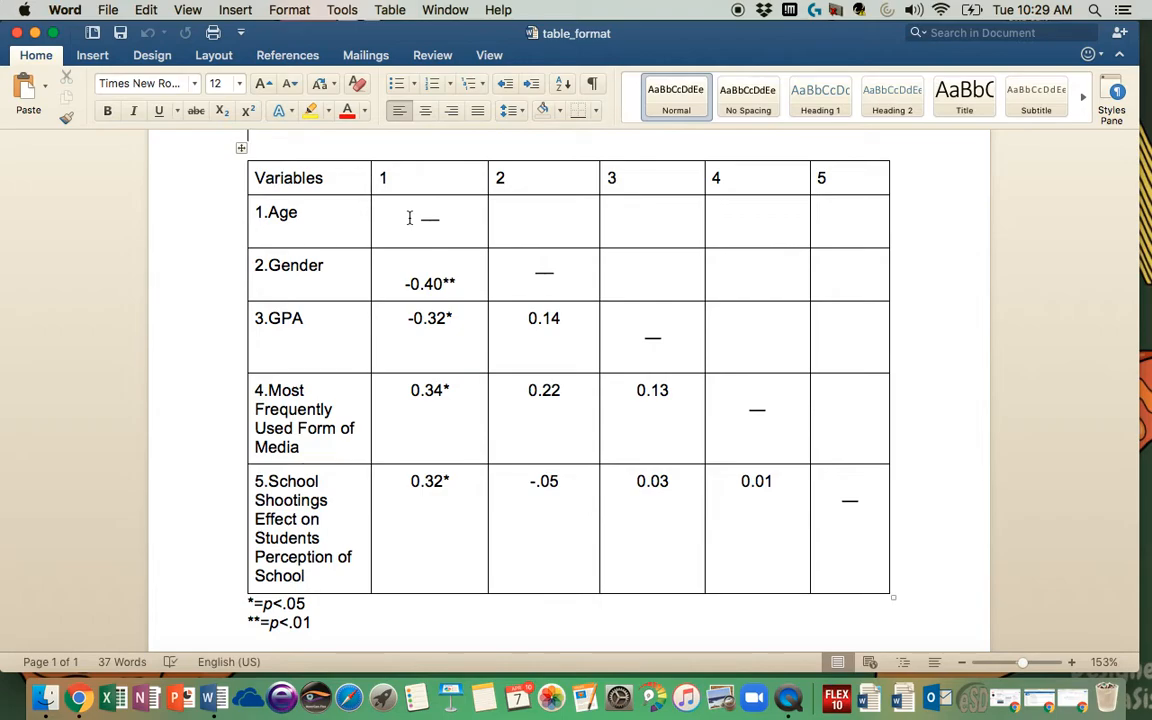
scroll(409, 217, up, 3)
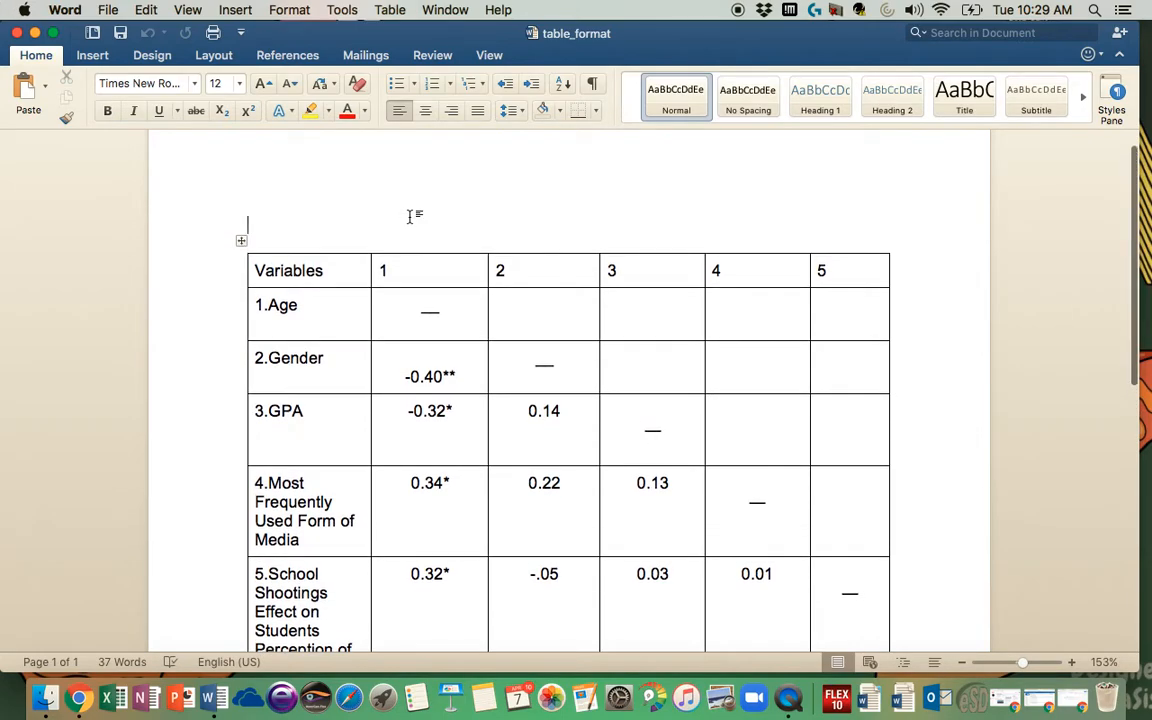
scroll(409, 217, down, 2)
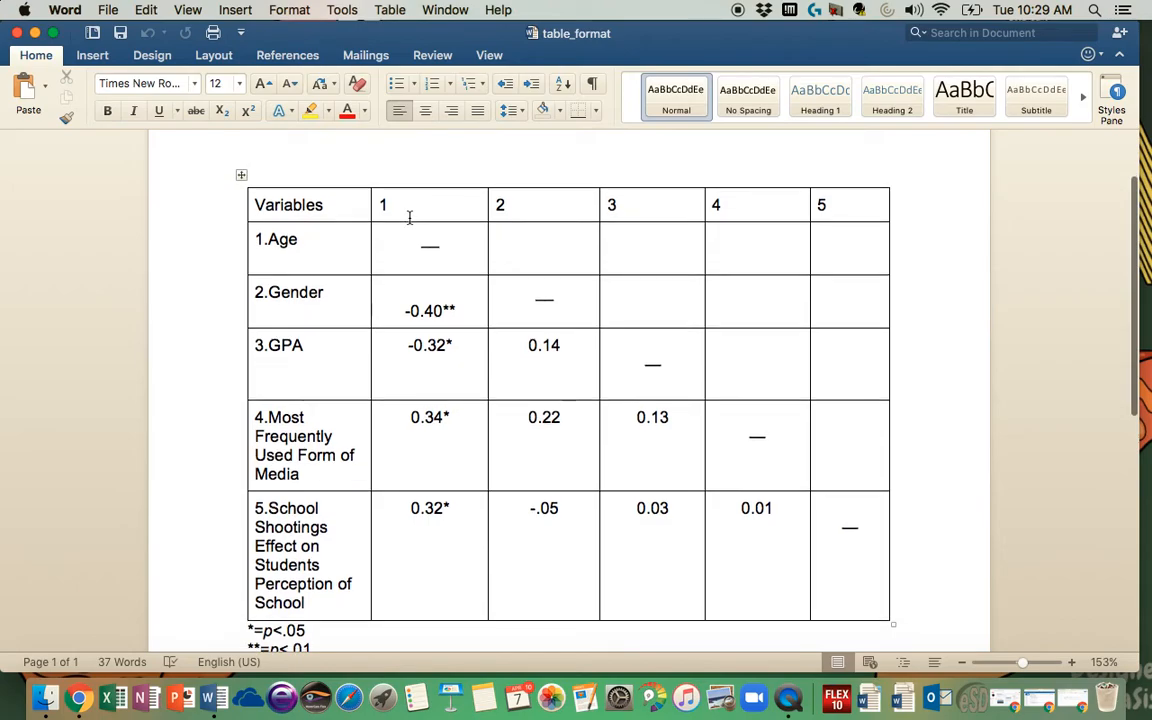
scroll(409, 217, down, 1)
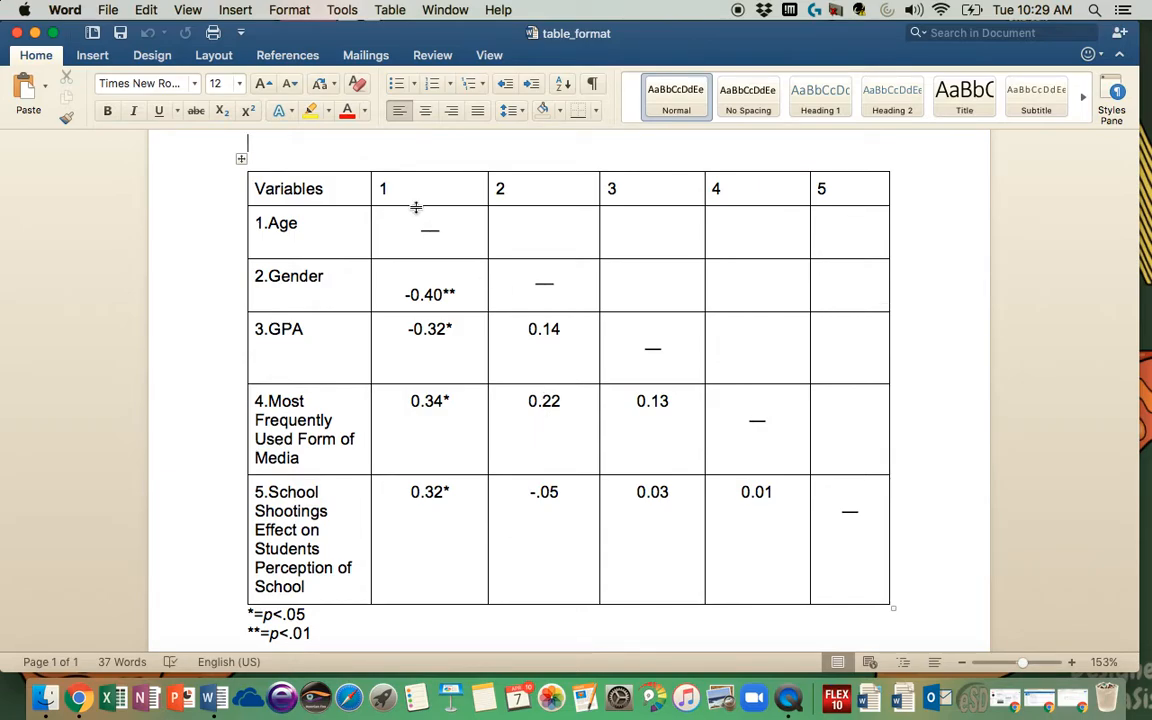
Add the title "Table 1. title your table something appropriate (n = 136)" above the correlation table.
key(Return)
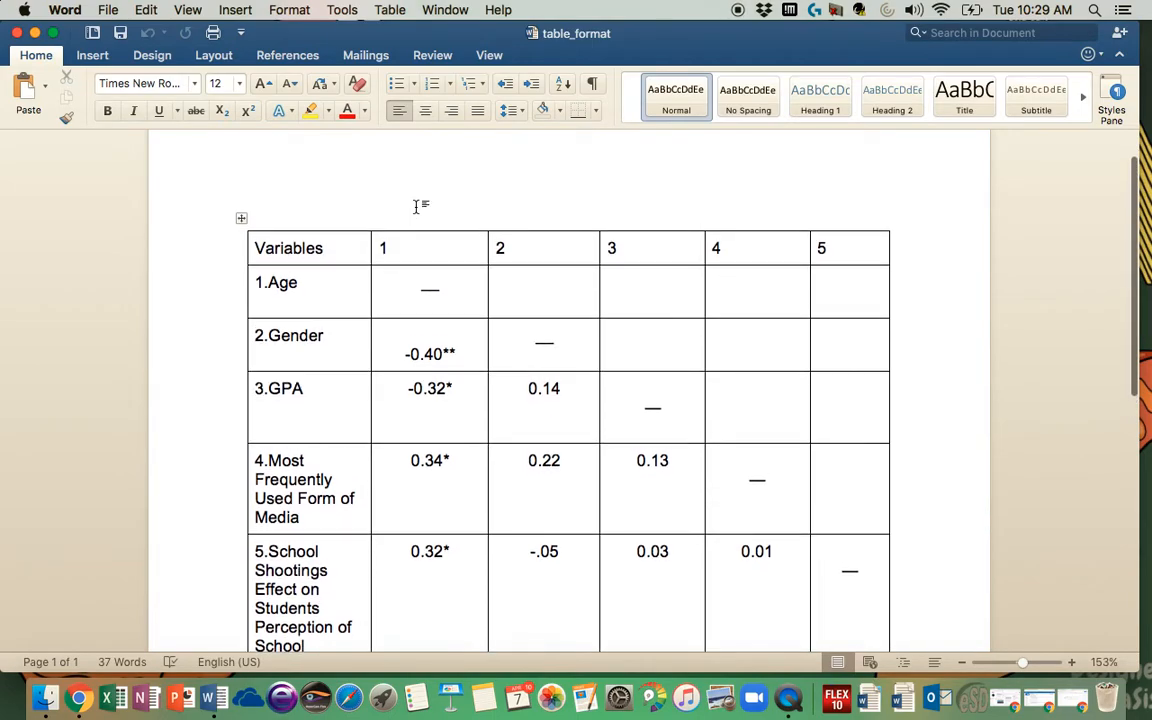
text(Table 1.)
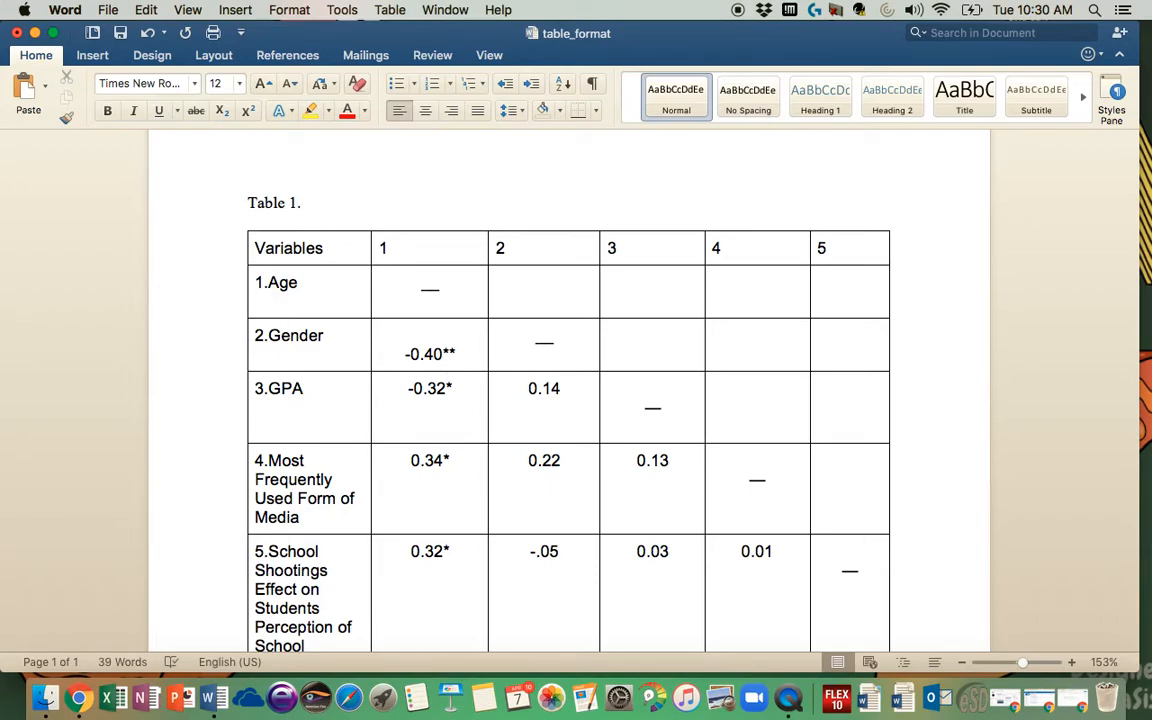
text(title your table something appropriate (n =)
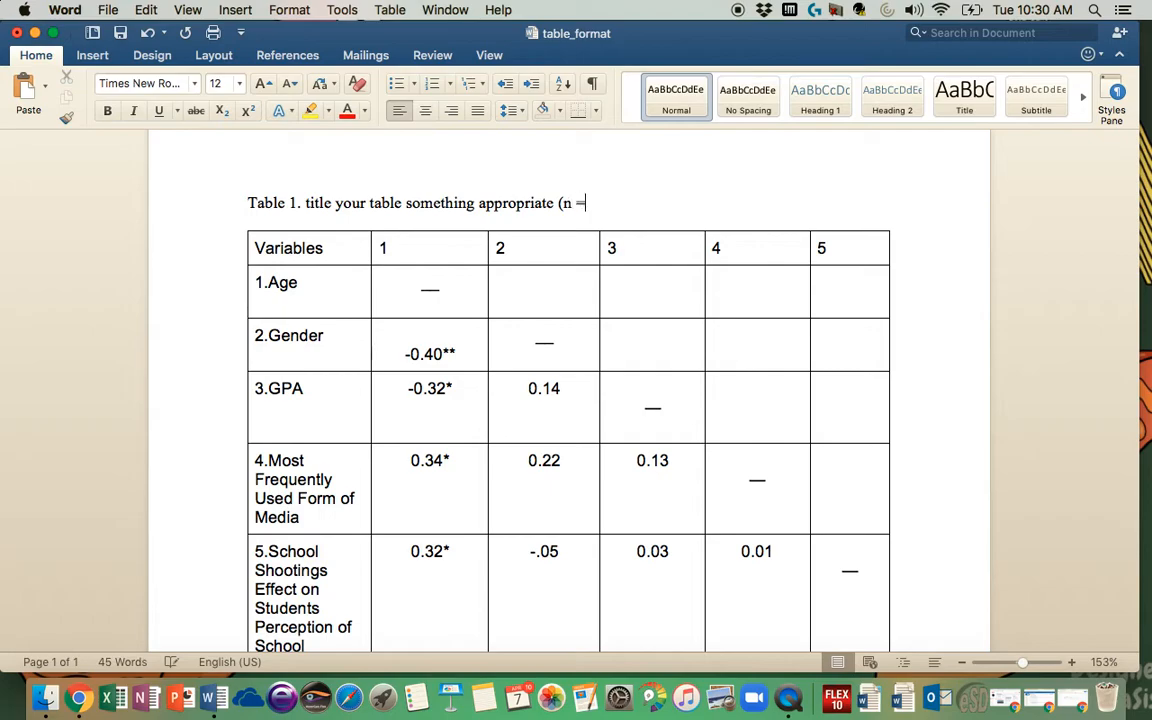
text( 136))
Italicize the "n" in the table title and capitalize the first letter of "Title".
double_click(566, 204)
key(super+i)
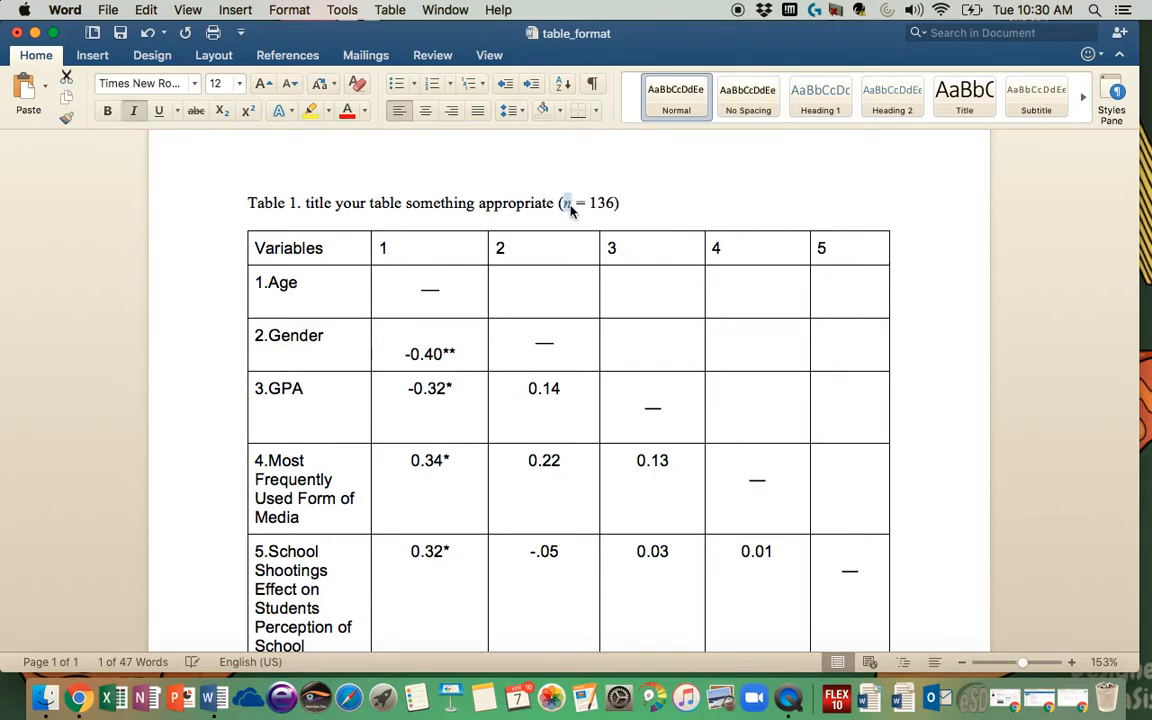
click(311, 204)
key(BackSpace)
text(T)
Make the whole "Table 1." title line above the table bold.
drag(249, 203, 656, 197)
key(super+b)
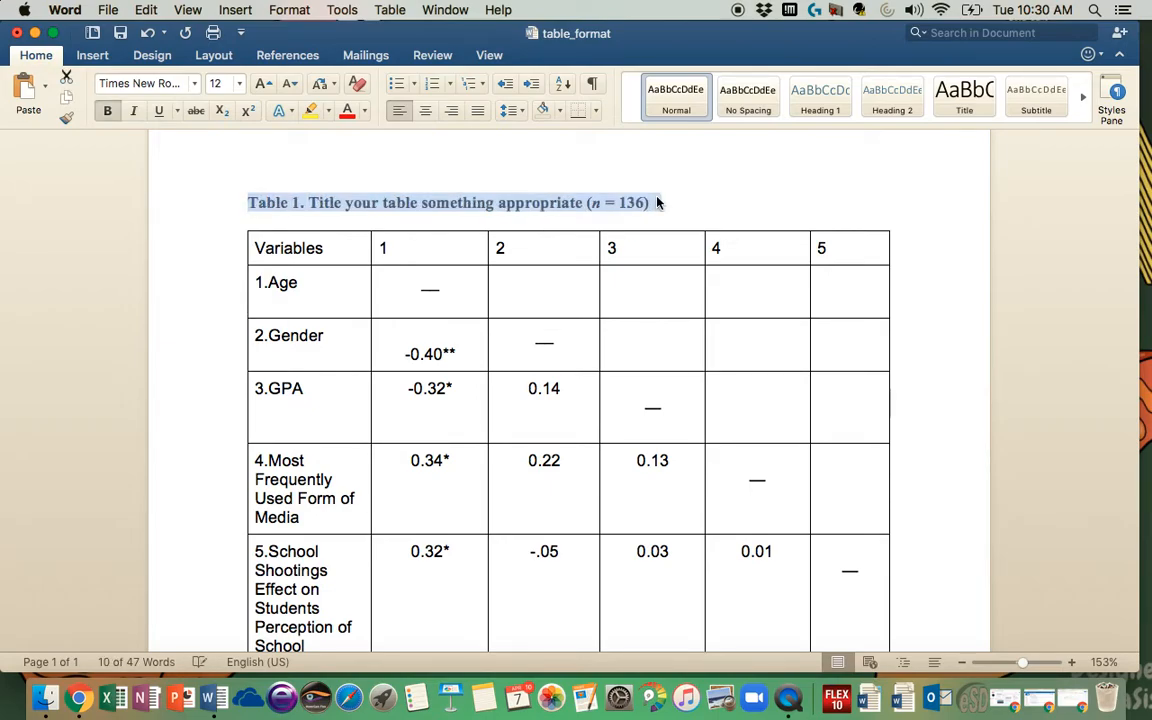
click(753, 211)
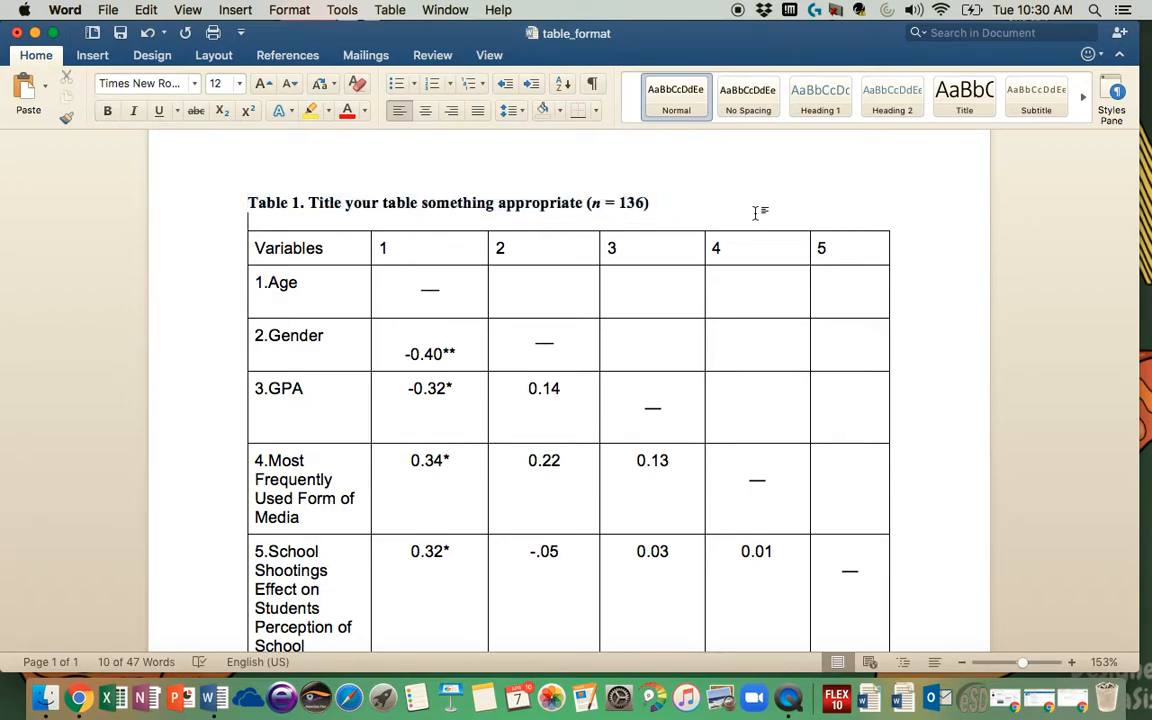
Select the two significance notes for p<.05 and p<.01 below the table.
scroll(755, 213, down, 1)
scroll(755, 214, down, 3)
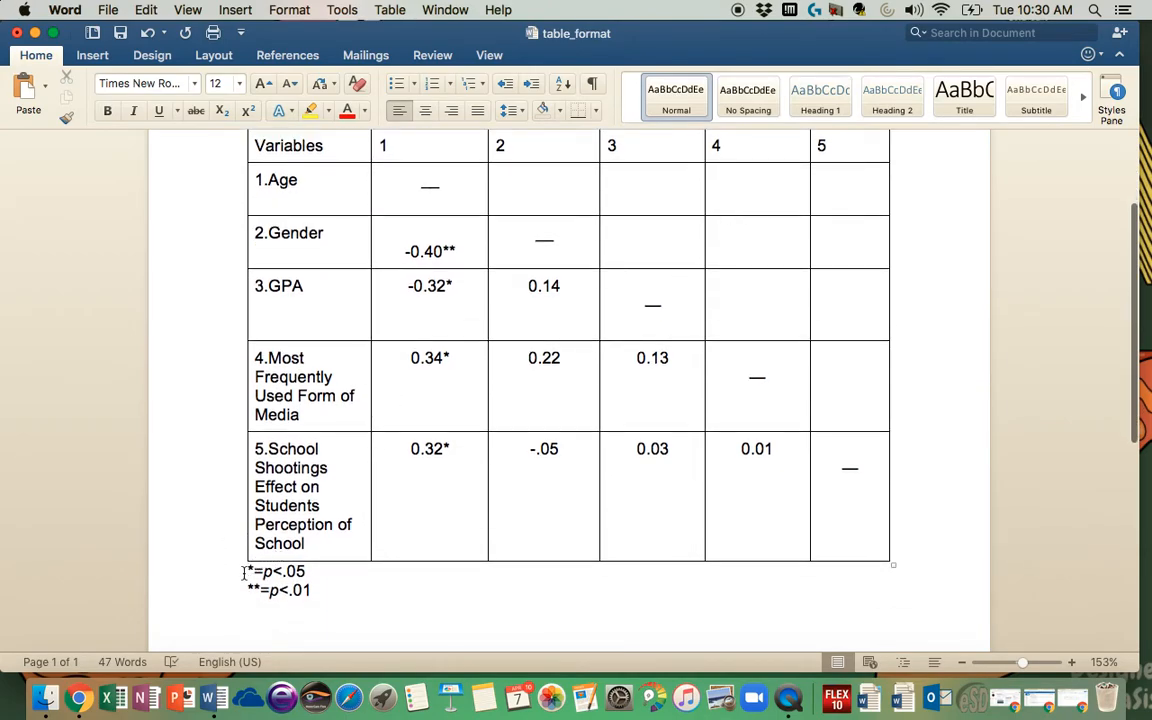
drag(243, 572, 307, 594)
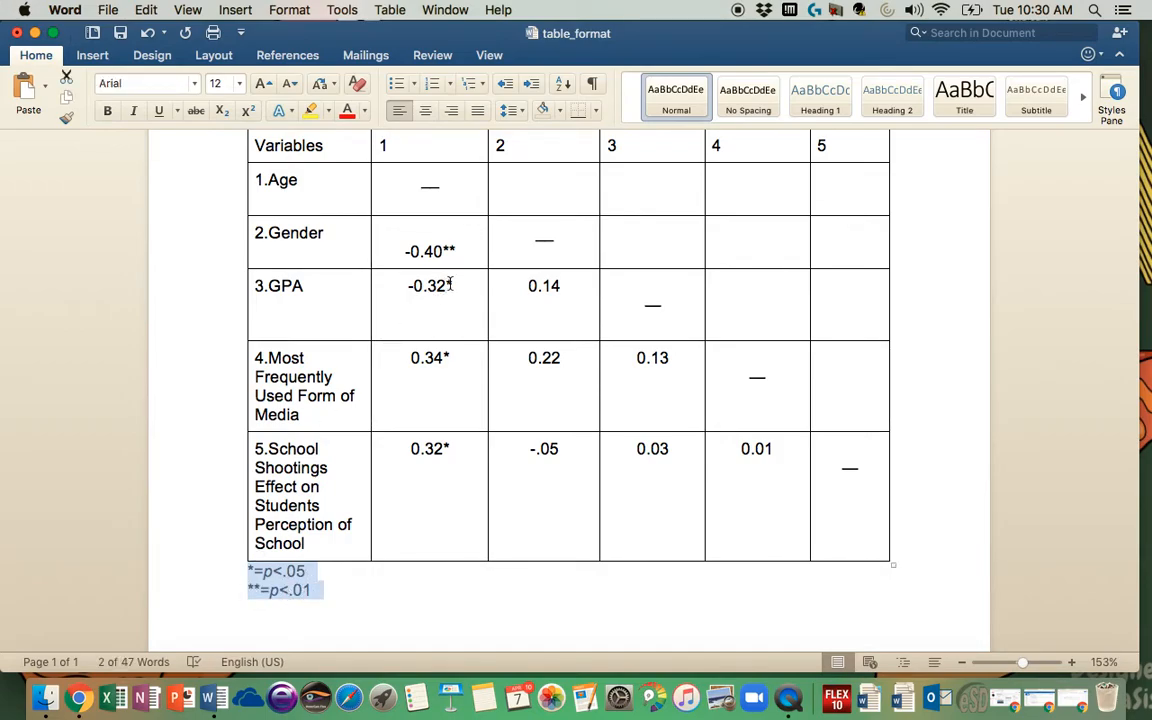
Set the font size of the two significance notes below the table to 10.
scroll(450, 284, up, 3)
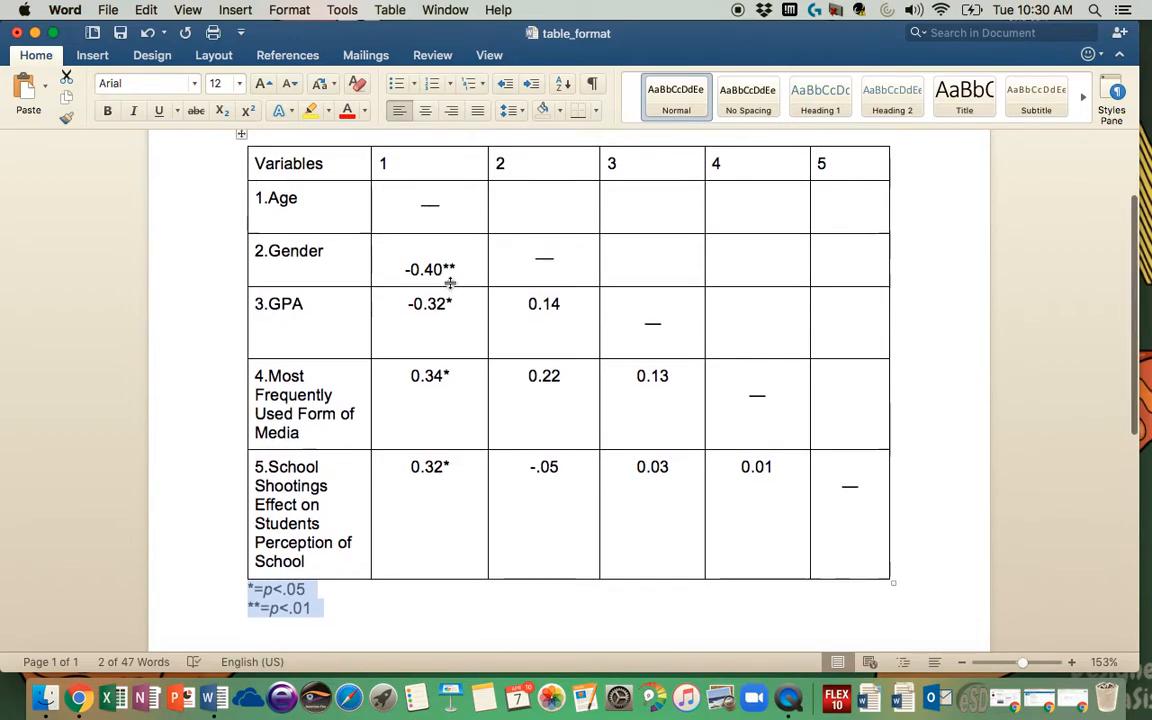
scroll(450, 284, down, 1)
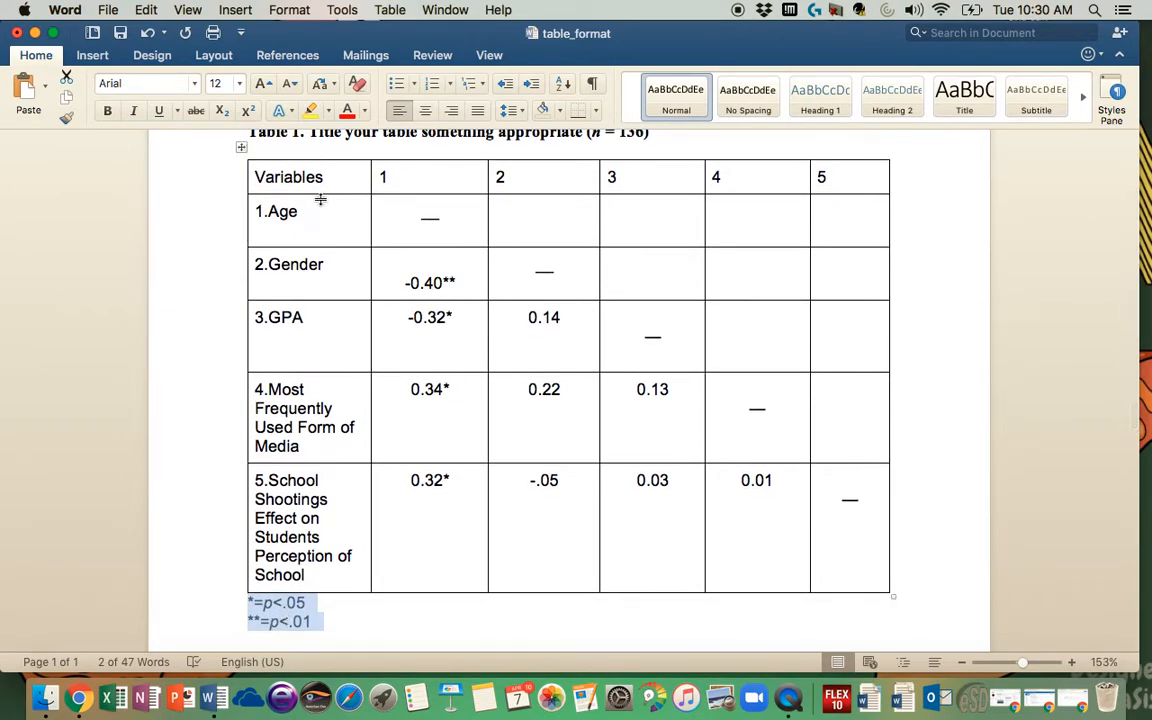
click(240, 84)
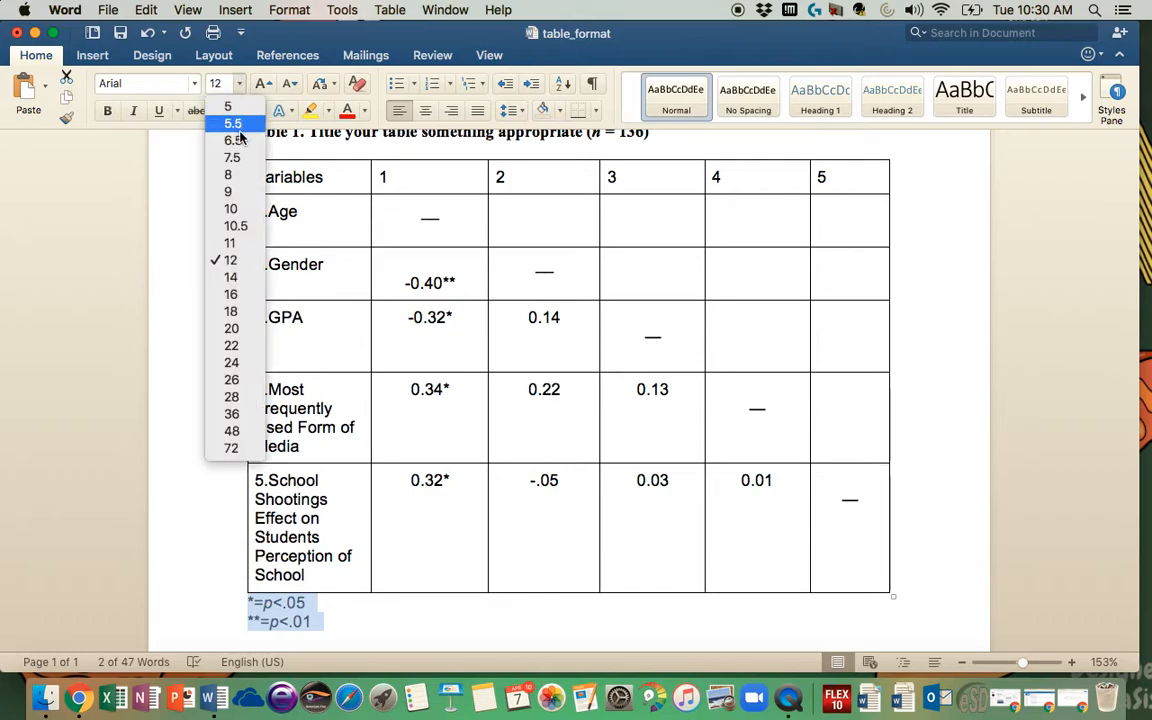
click(234, 209)
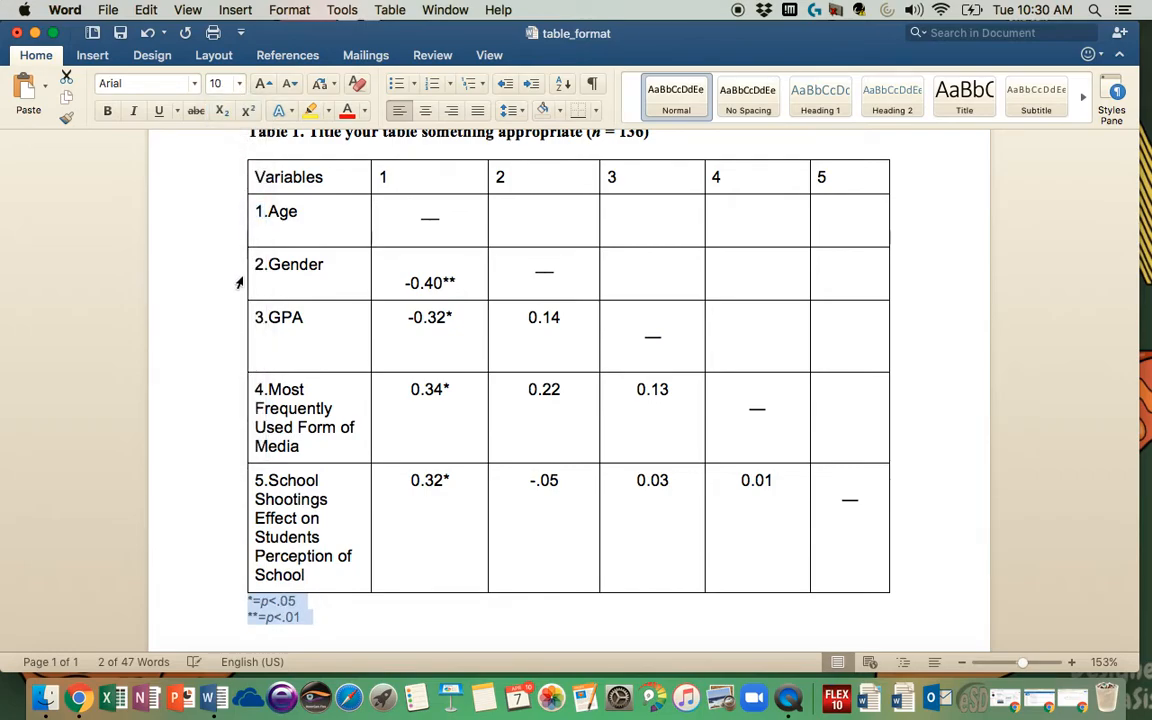
click(209, 515)
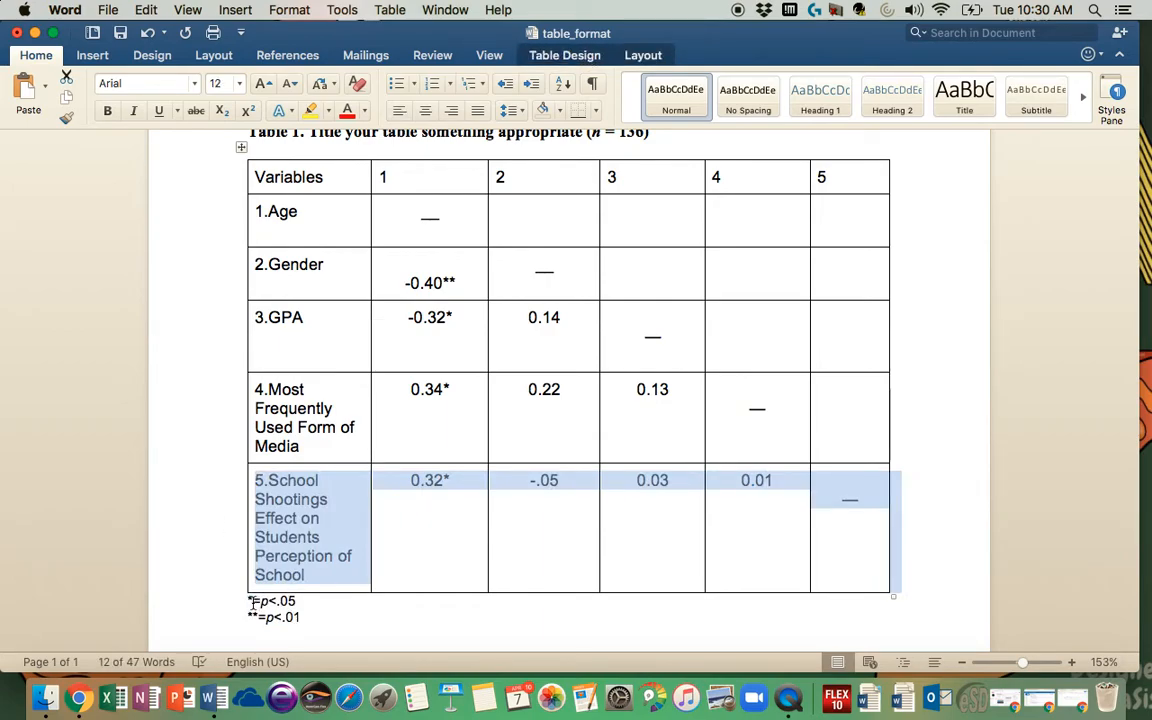
click(321, 622)
Try to space out the p<.05 note below the table as "* = p < .05".
scroll(299, 628, down, 1)
scroll(299, 628, down, 1)
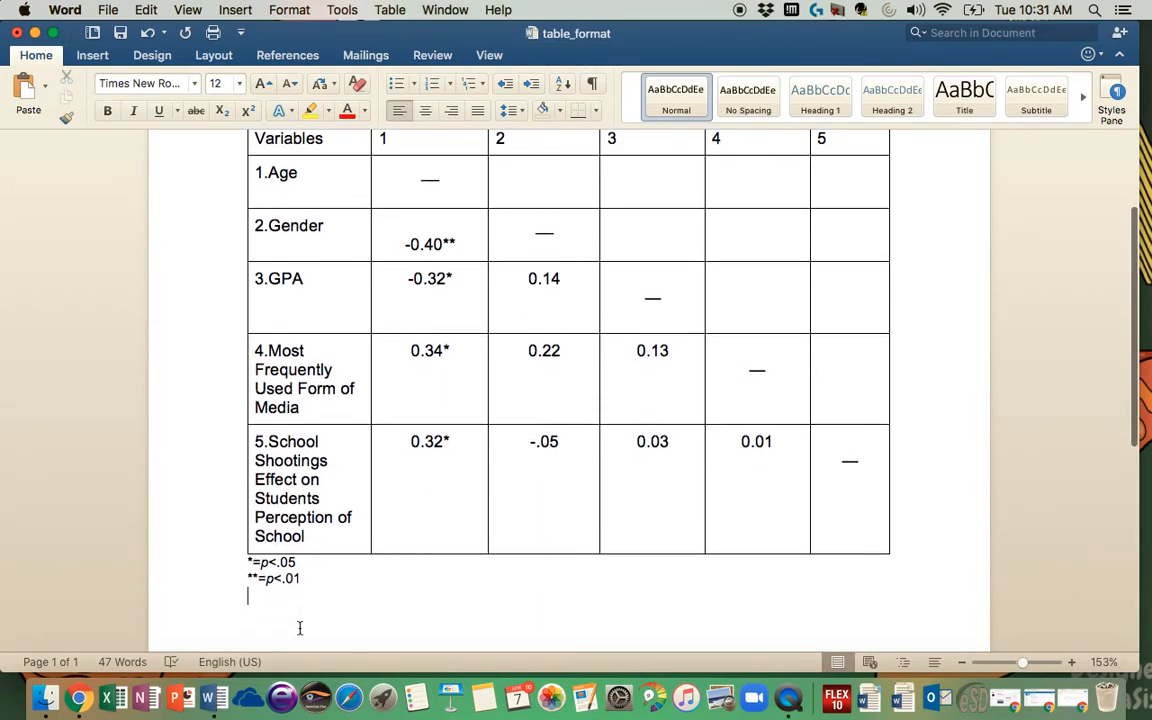
click(252, 563)
key(Tab)
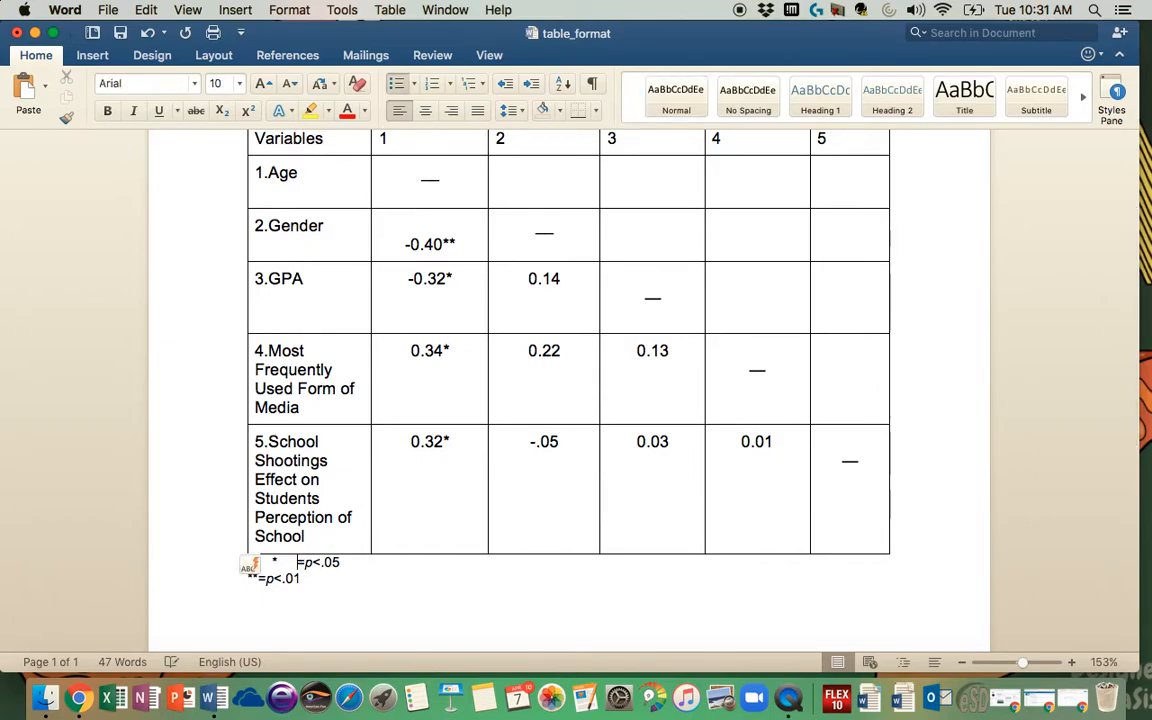
click(306, 563)
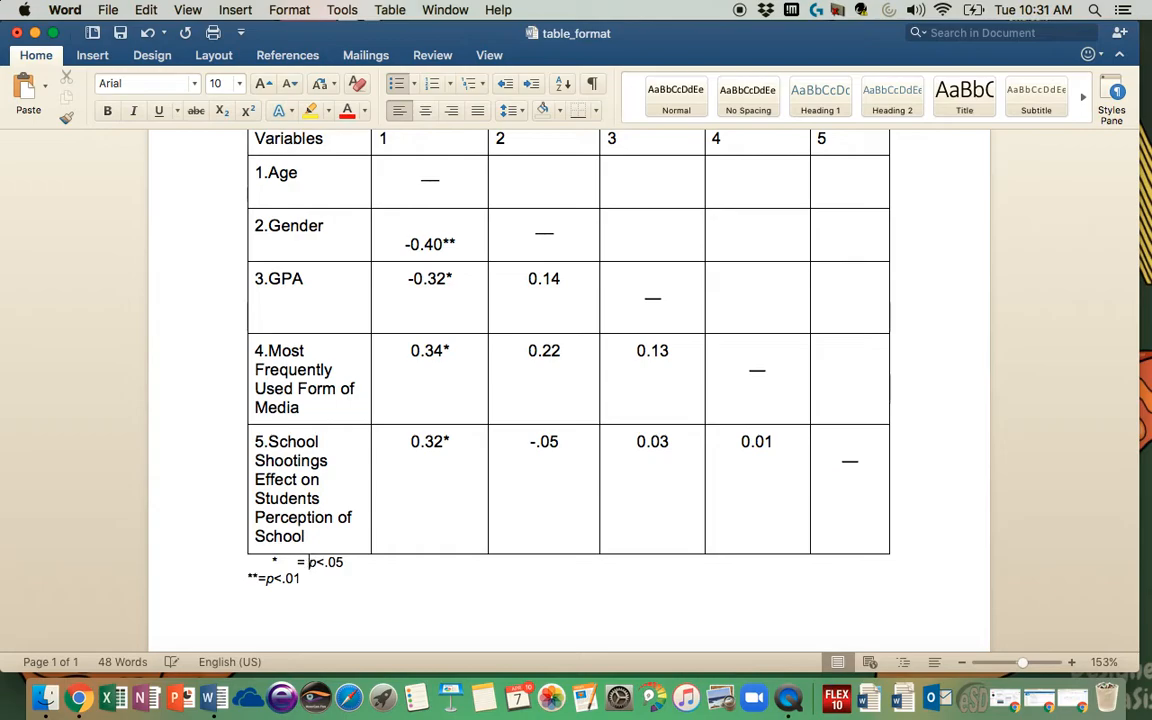
click(315, 566)
click(329, 563)
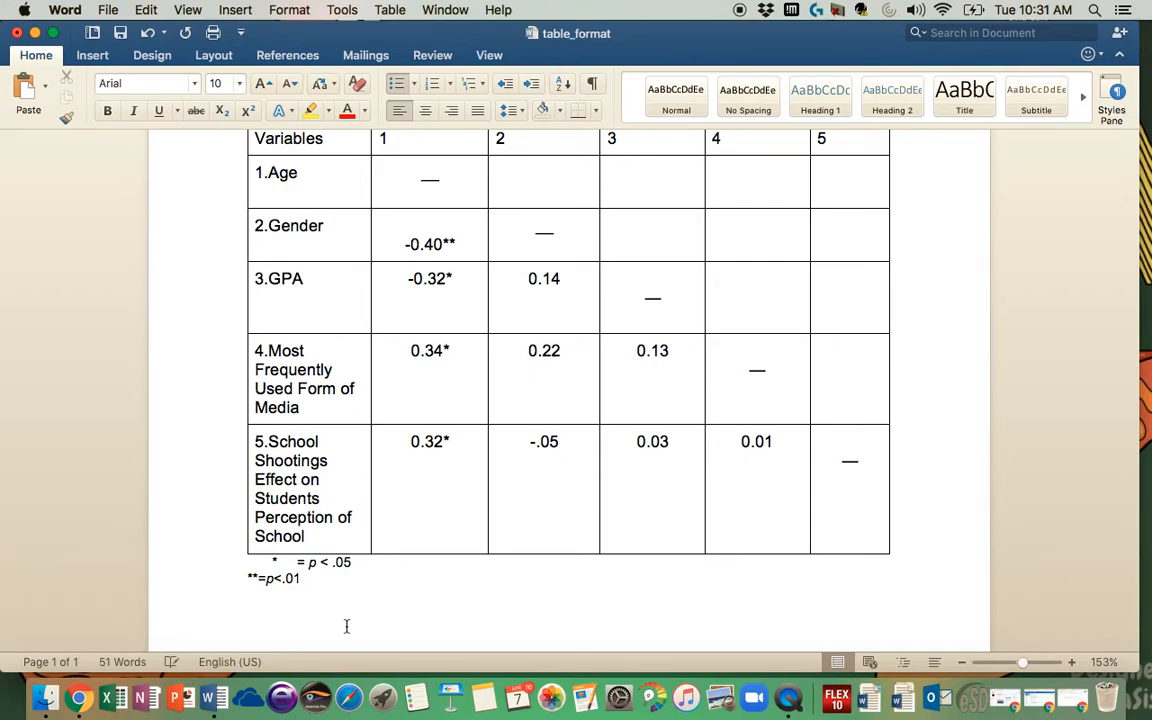
click(297, 563)
Add spaces around the equals and less-than signs in the second note so it reads "** = p < .01".
click(258, 578)
click(269, 578)
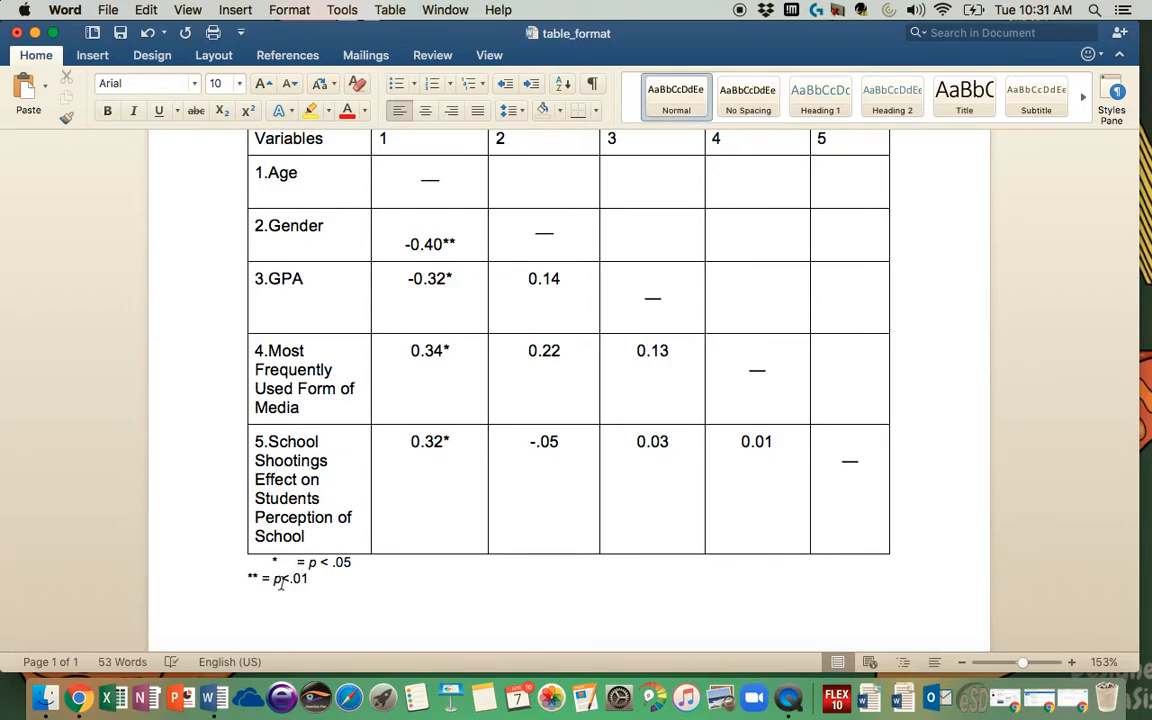
click(283, 580)
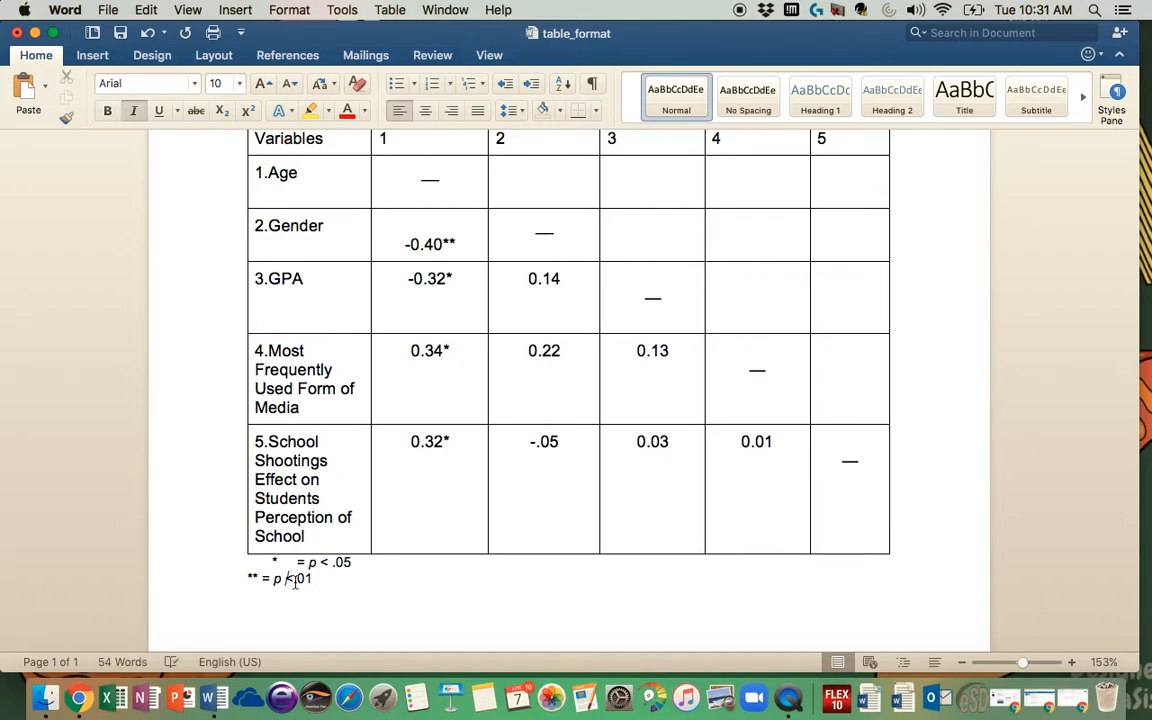
click(296, 579)
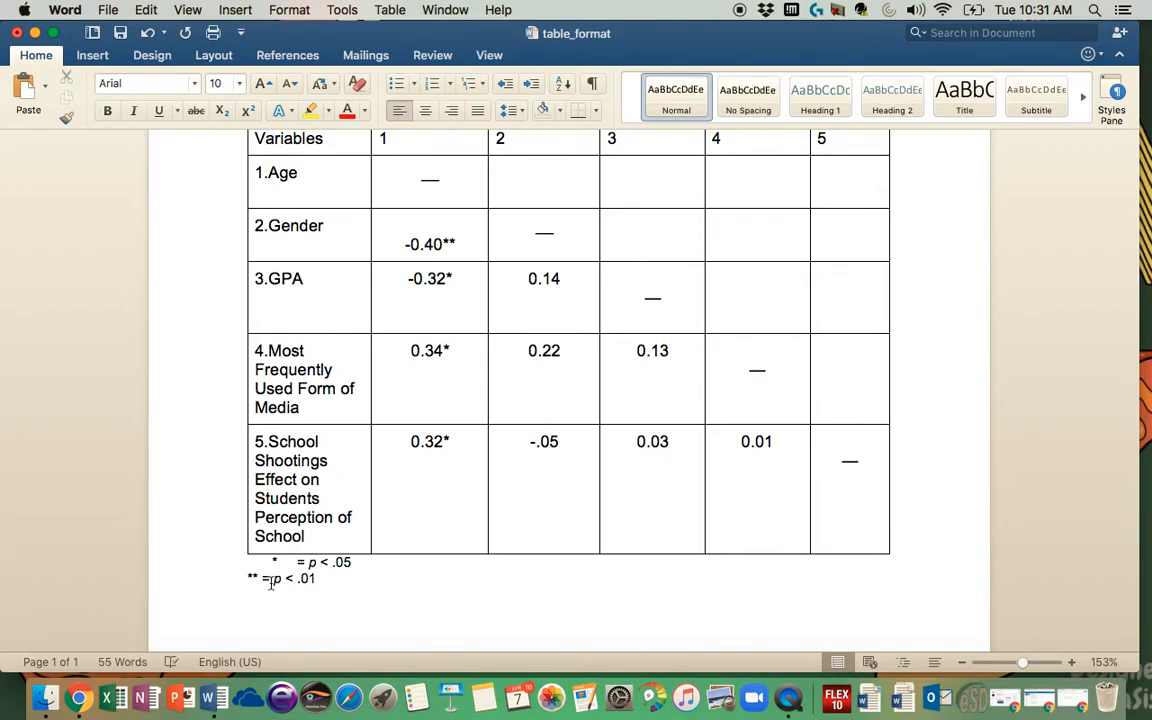
Delete the indented p < .05 note together with its bullet and line.
click(298, 563)
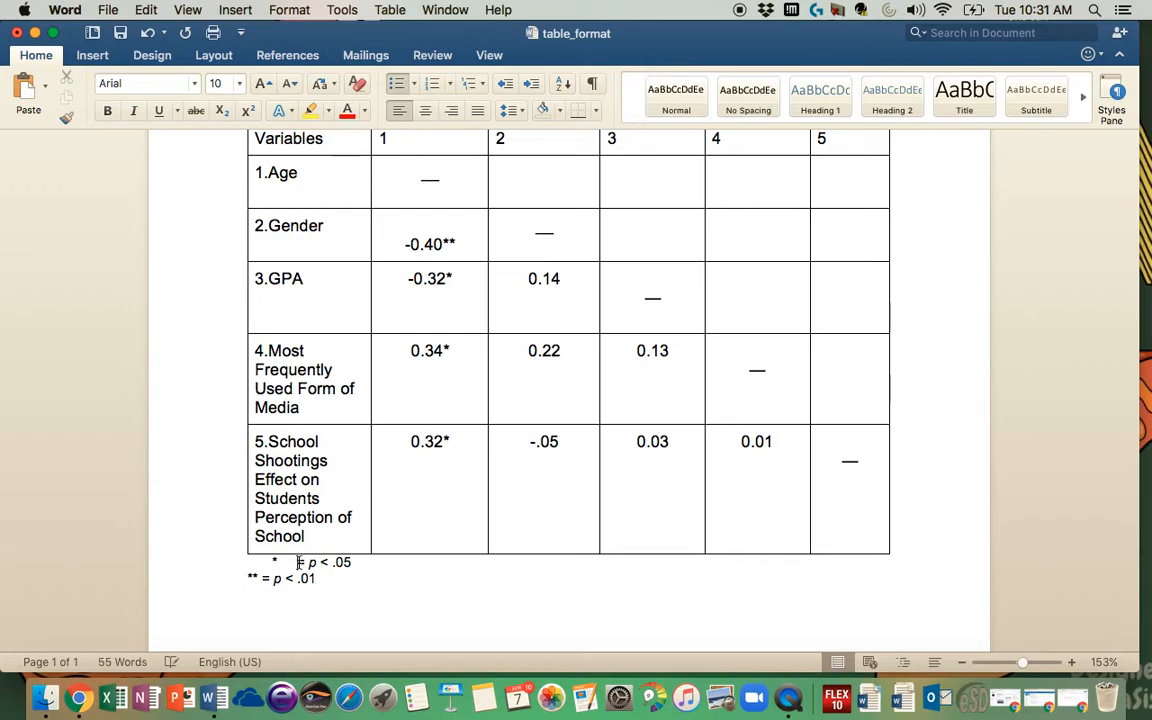
click(376, 567)
drag(353, 563, 296, 563)
key(BackSpace)
key(BackSpace)
key(BackSpace)
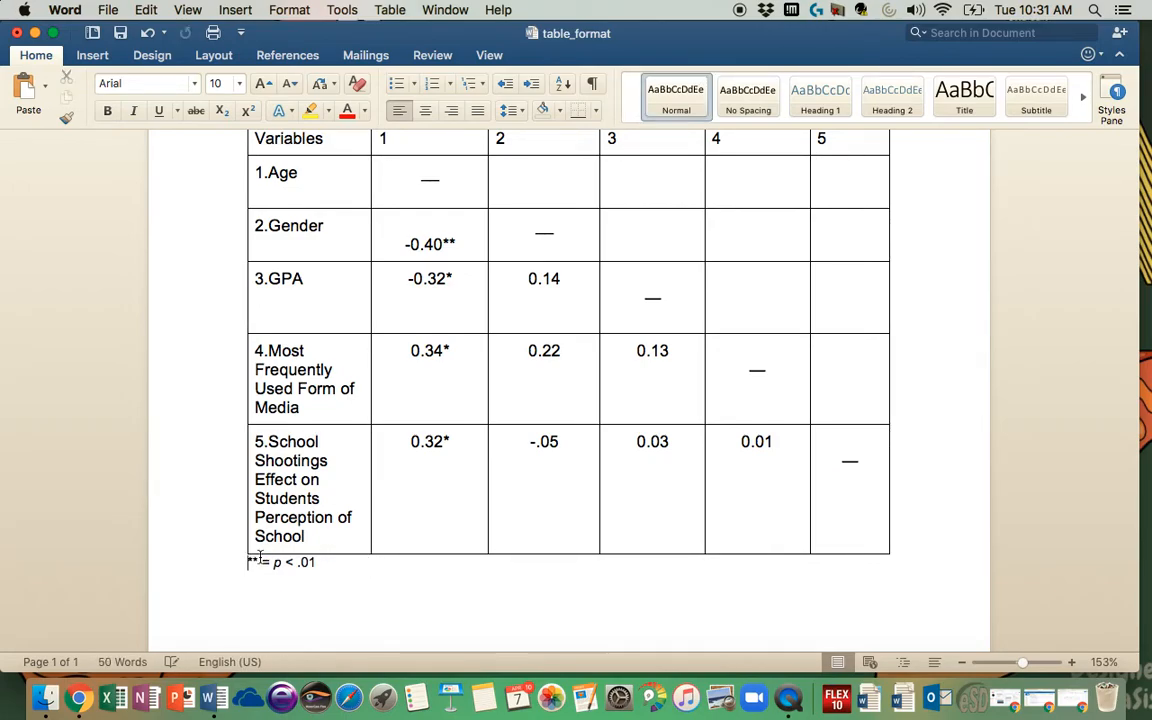
Start a new asterisk line above the "** = p < .01" note and stop the automatic creation of bulleted lists.
click(249, 562)
key(Return)
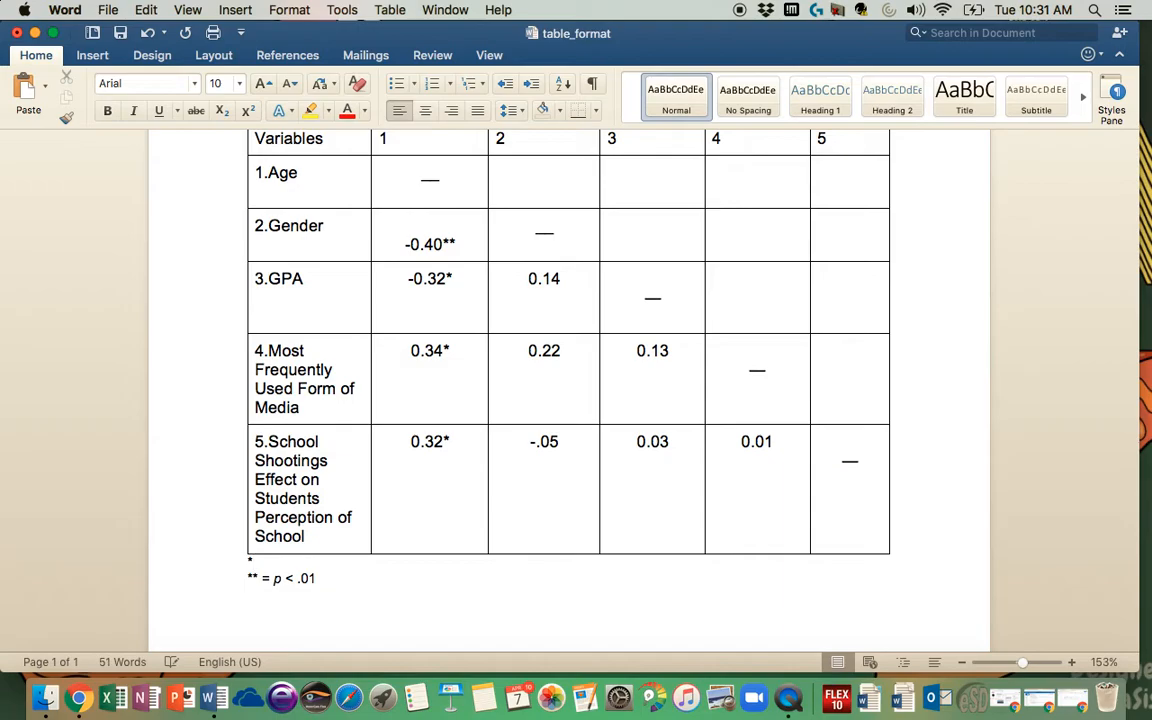
text(=)
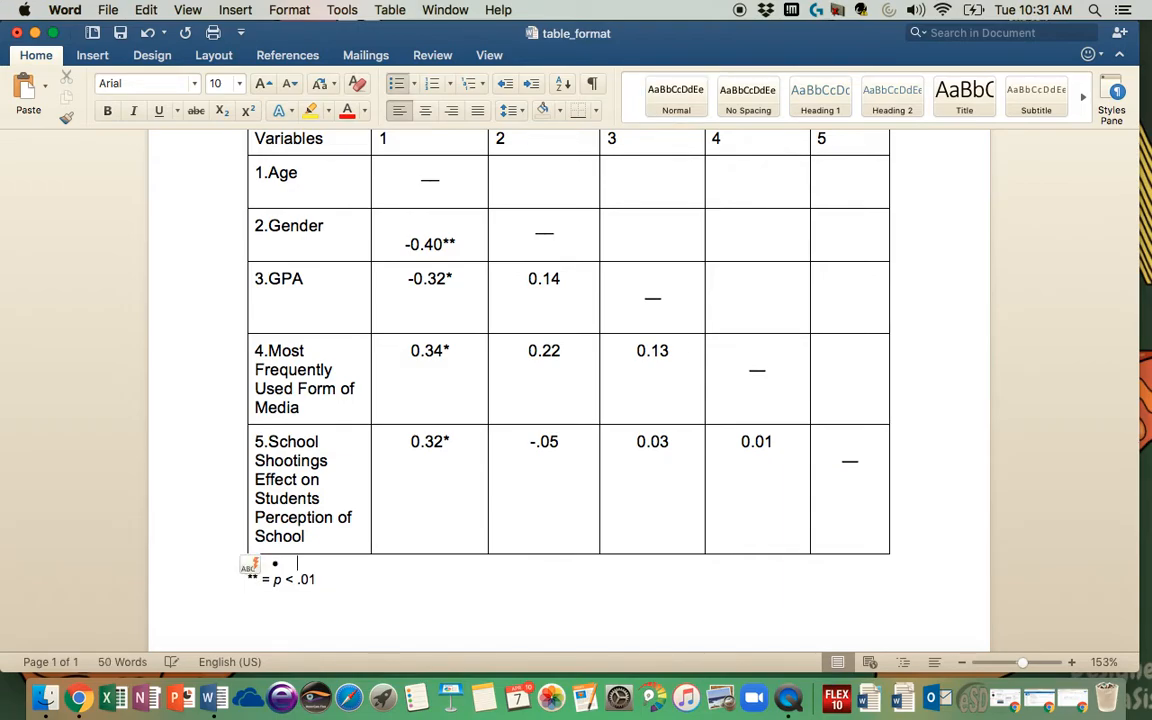
click(252, 564)
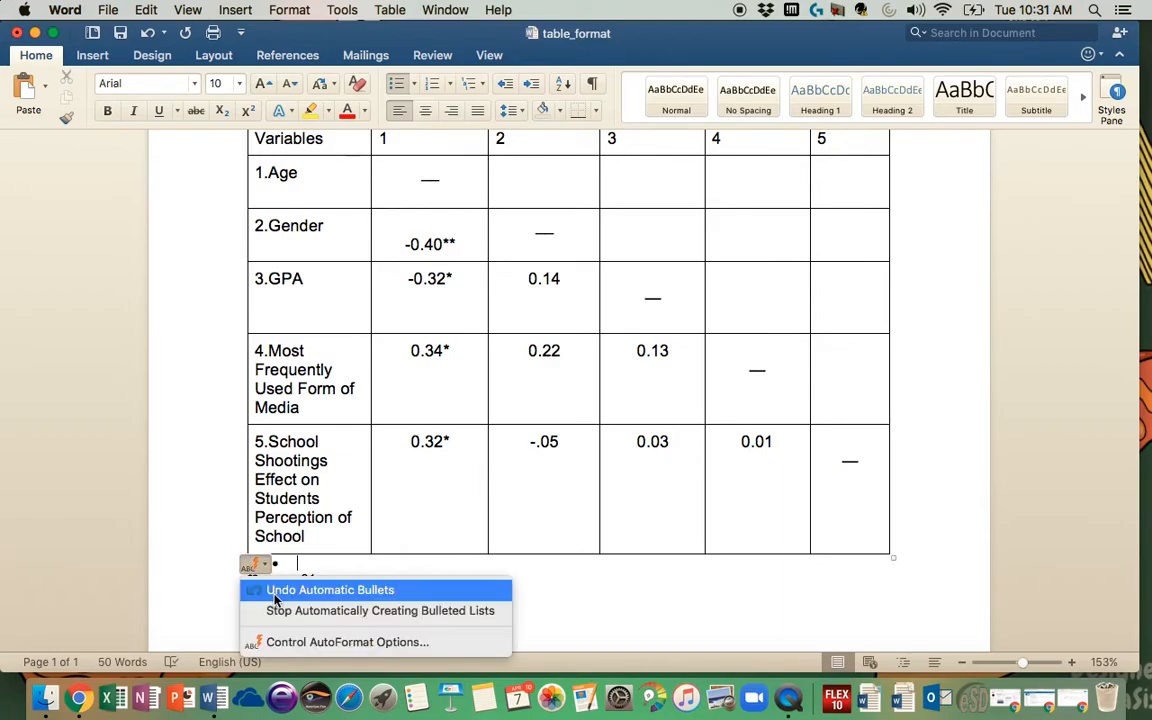
click(274, 610)
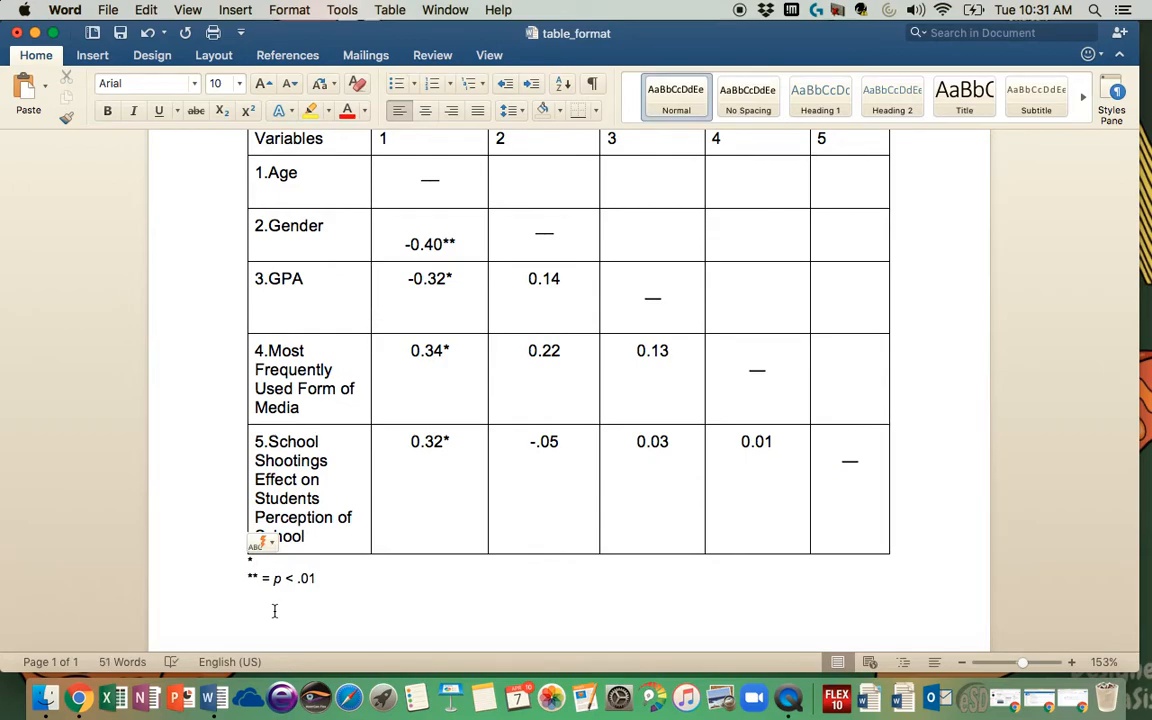
Complete the single-asterisk note as "* = p < .05" and italicize its "p".
text(= p )
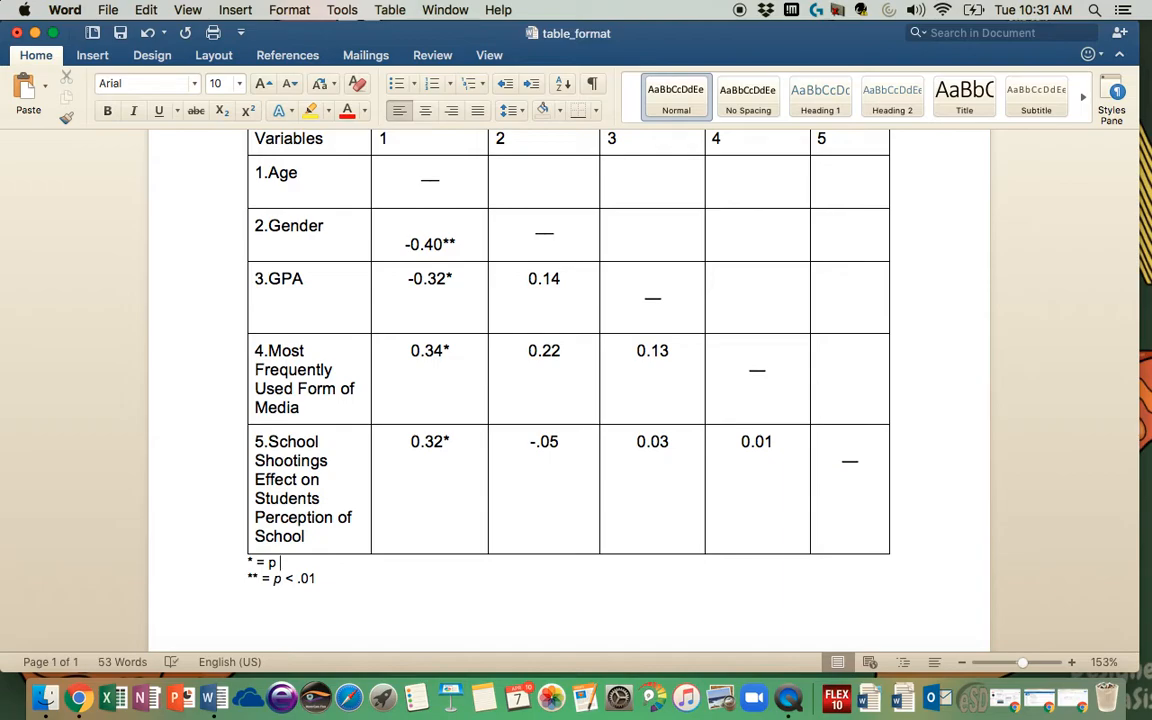
text(< .05)
double_click(270, 563)
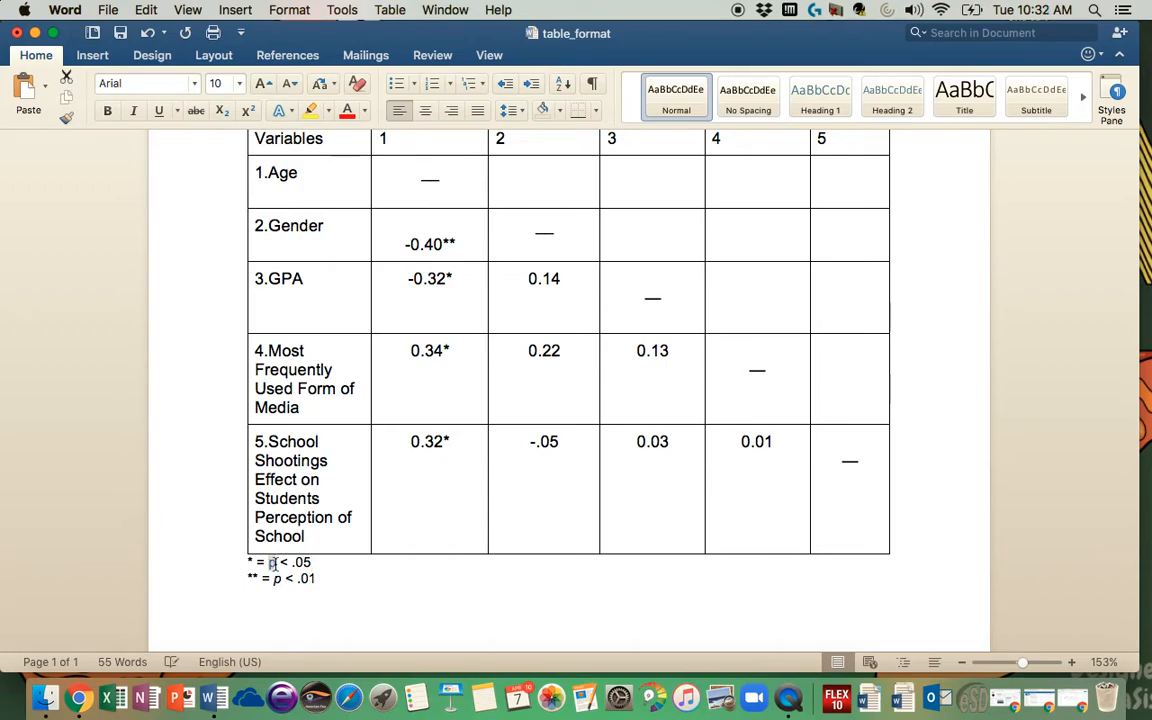
key(super+i)
click(391, 586)
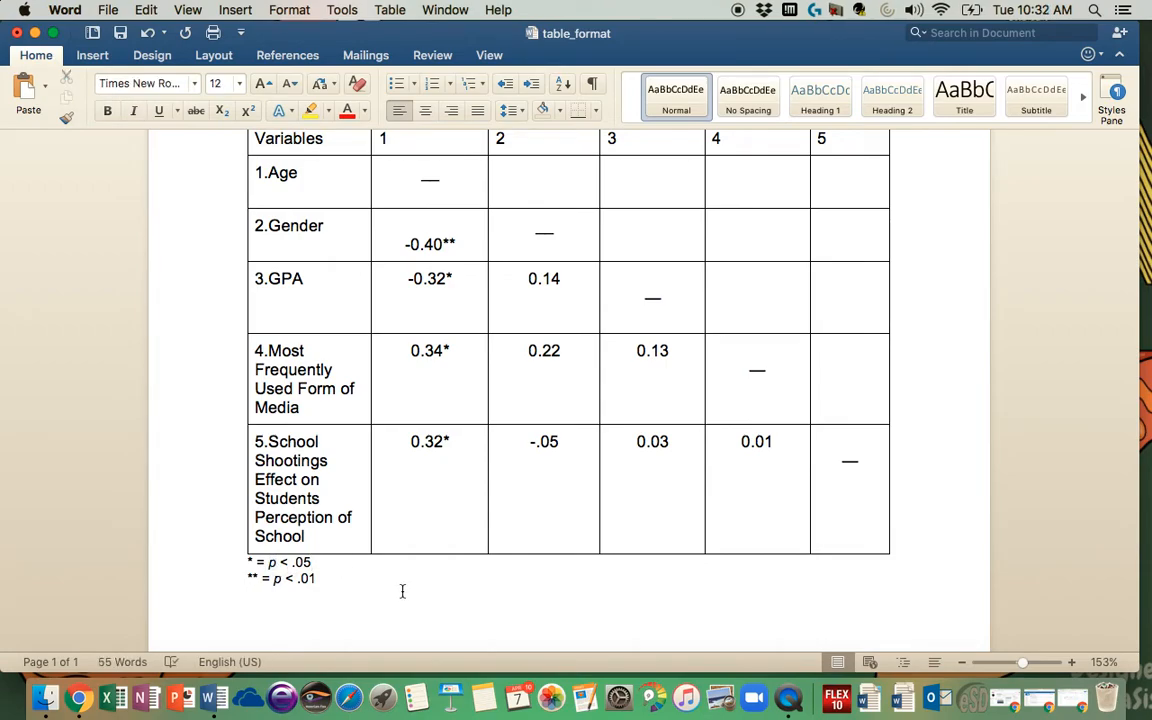
Set the font size of all text in the correlation table to 10.
scroll(402, 591, up, 3)
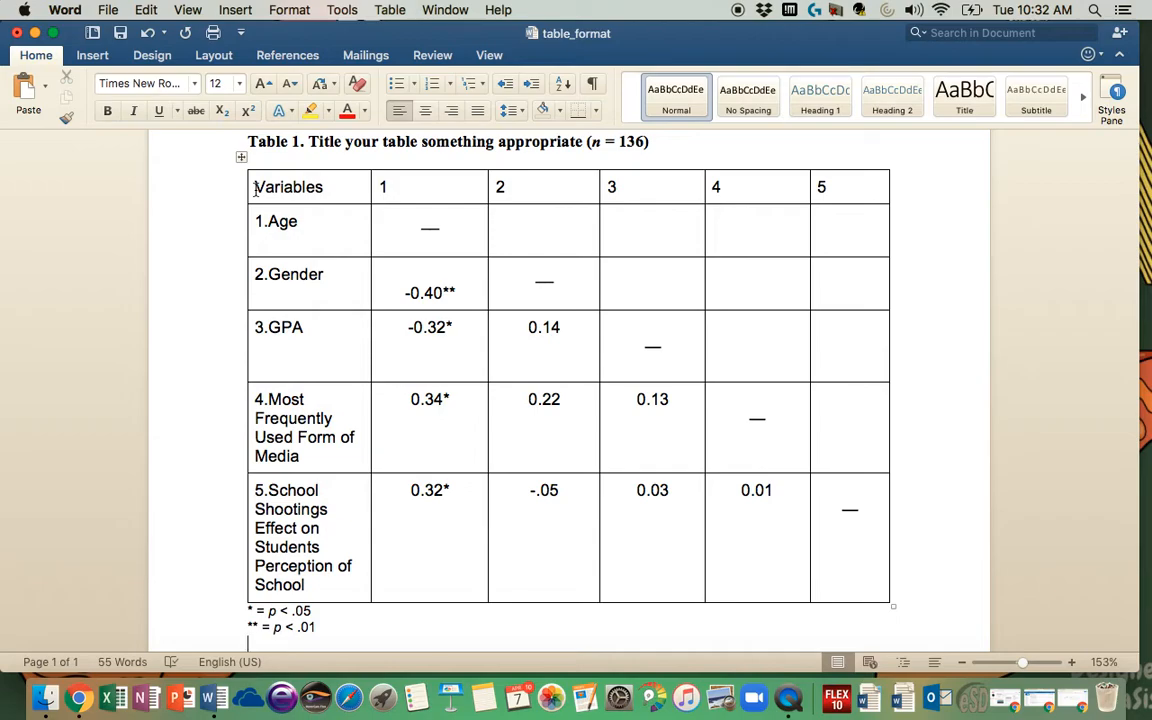
drag(256, 190, 826, 538)
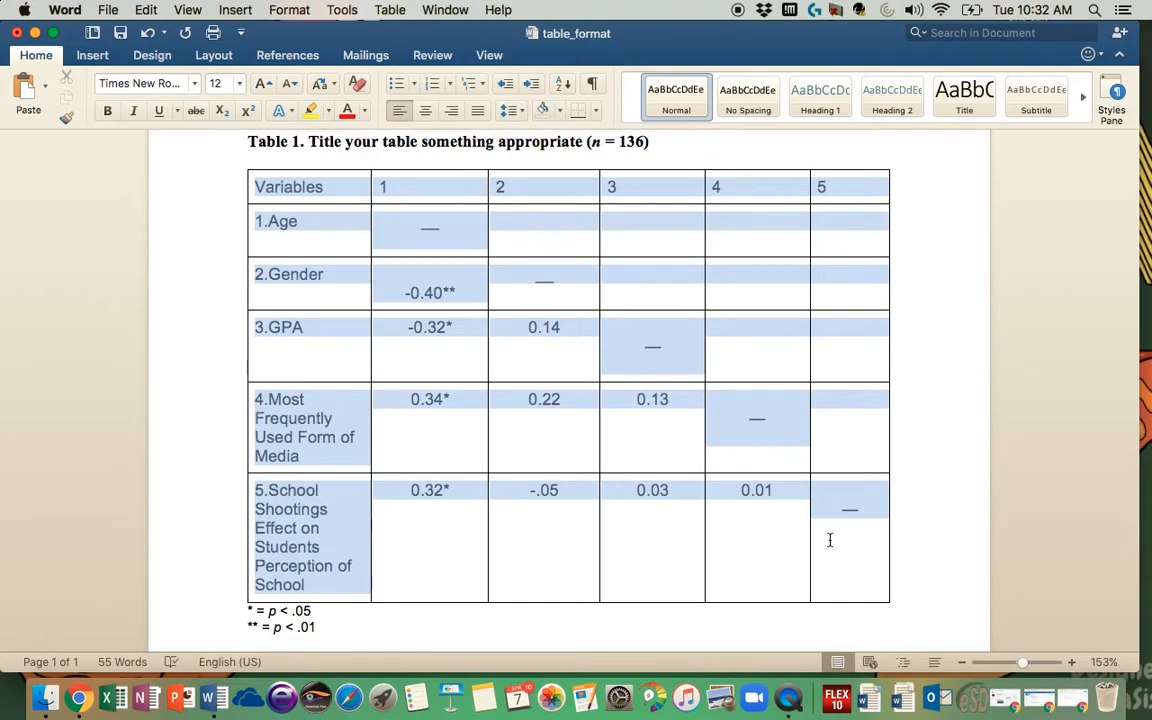
click(239, 84)
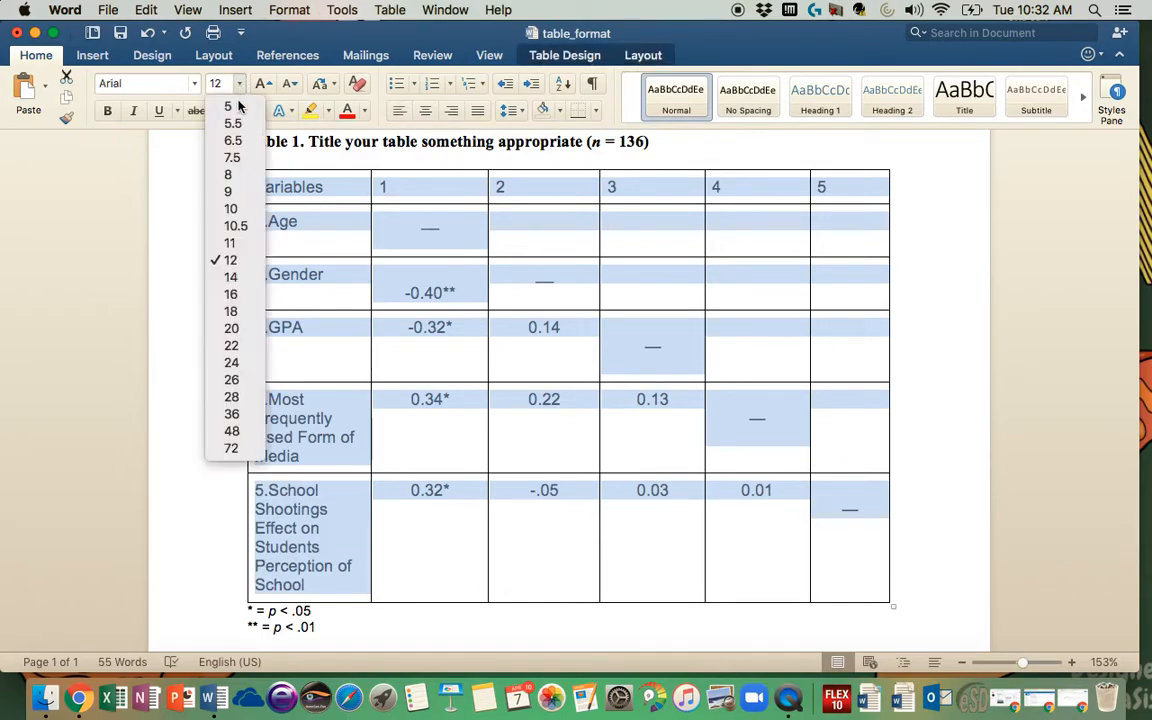
click(230, 208)
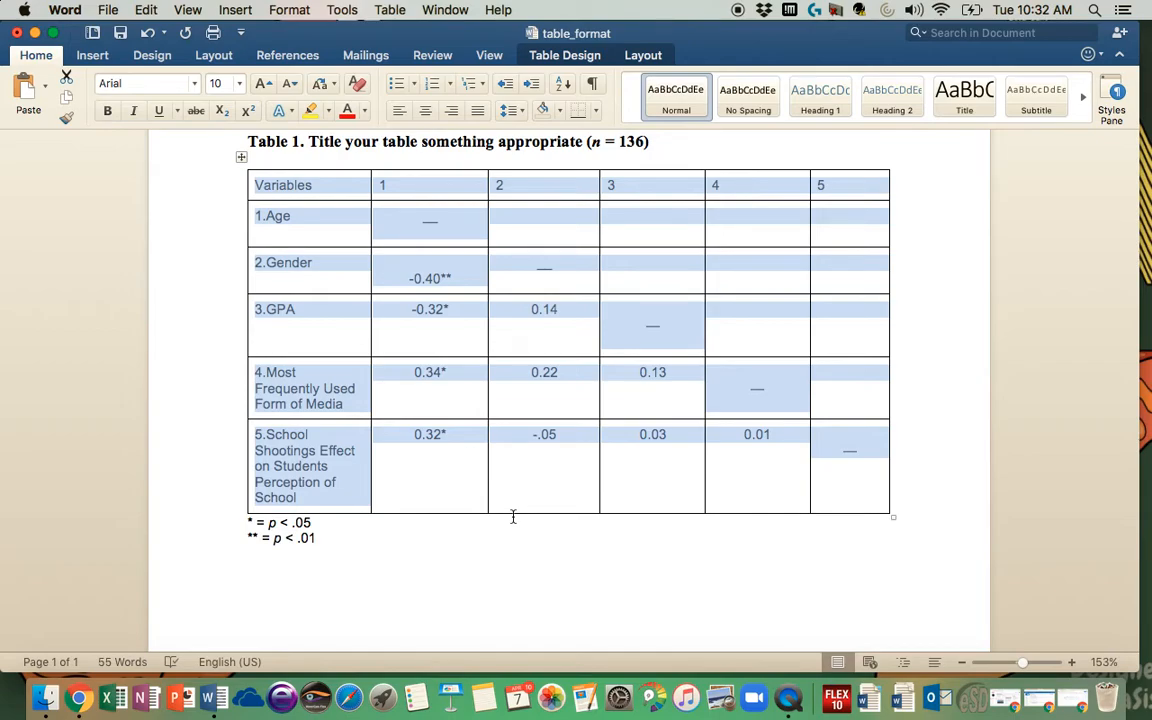
click(506, 552)
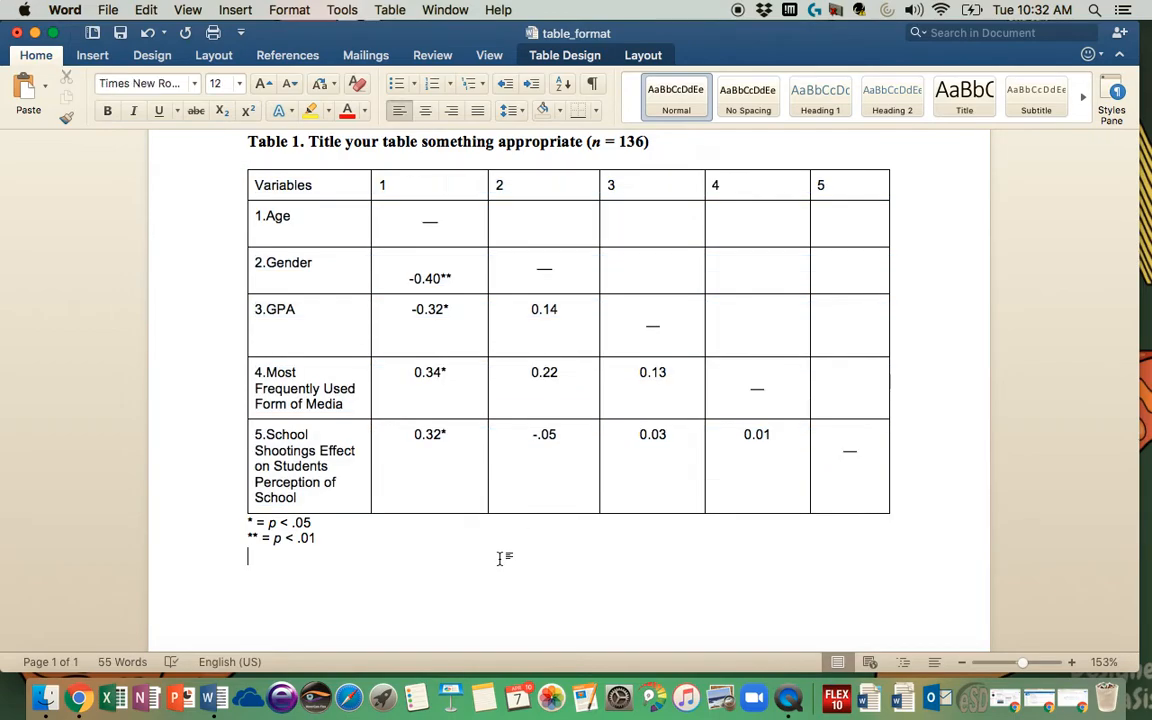